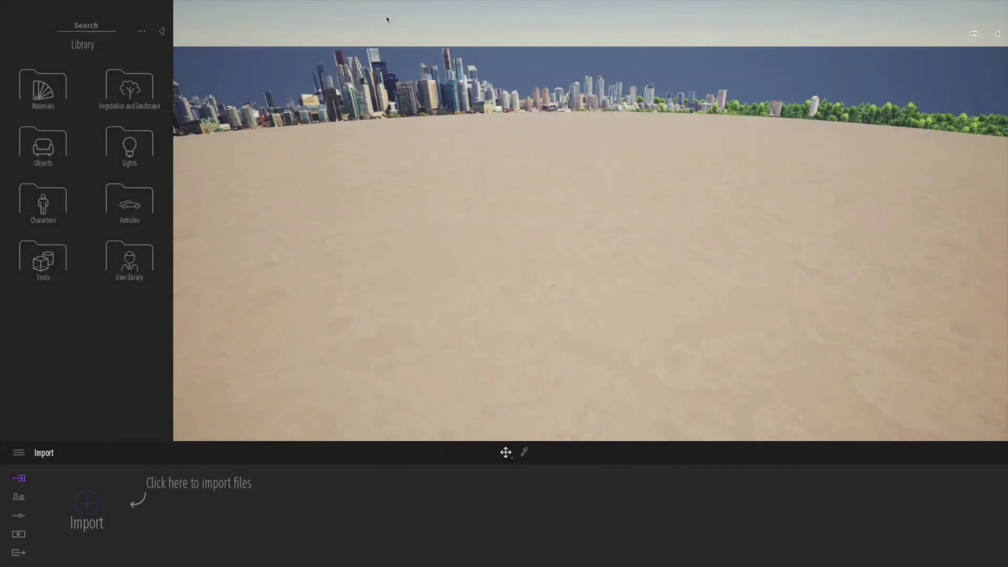
Add the Rocky grasslands landscape to the scene and start sculpting its terrain.
left_click(134, 90)
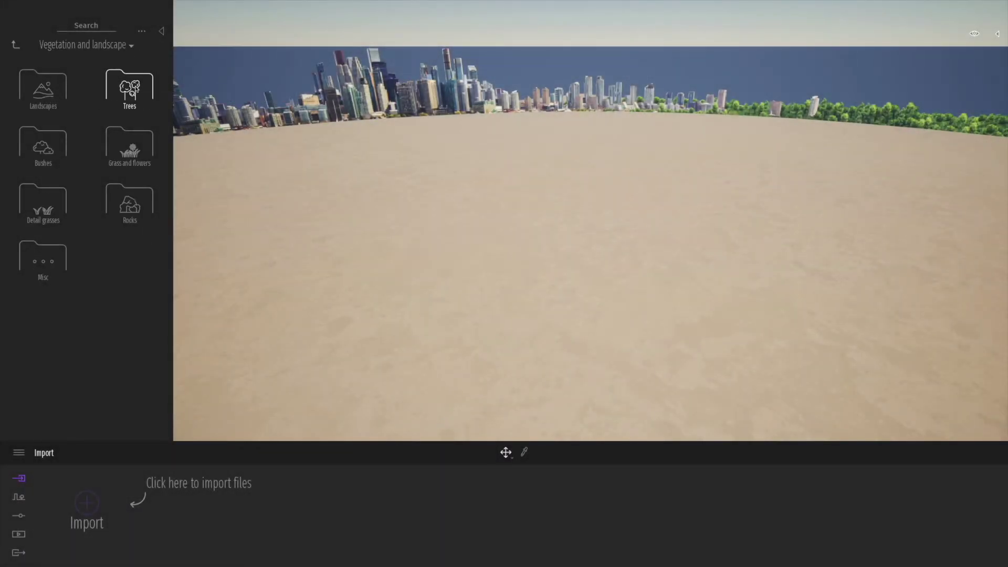
left_click(53, 99)
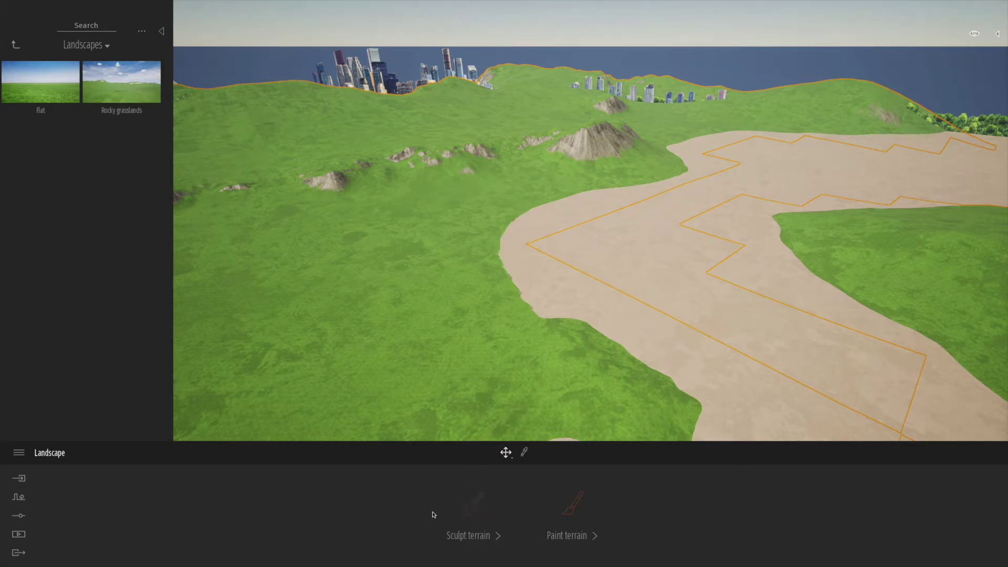
left_click(479, 508)
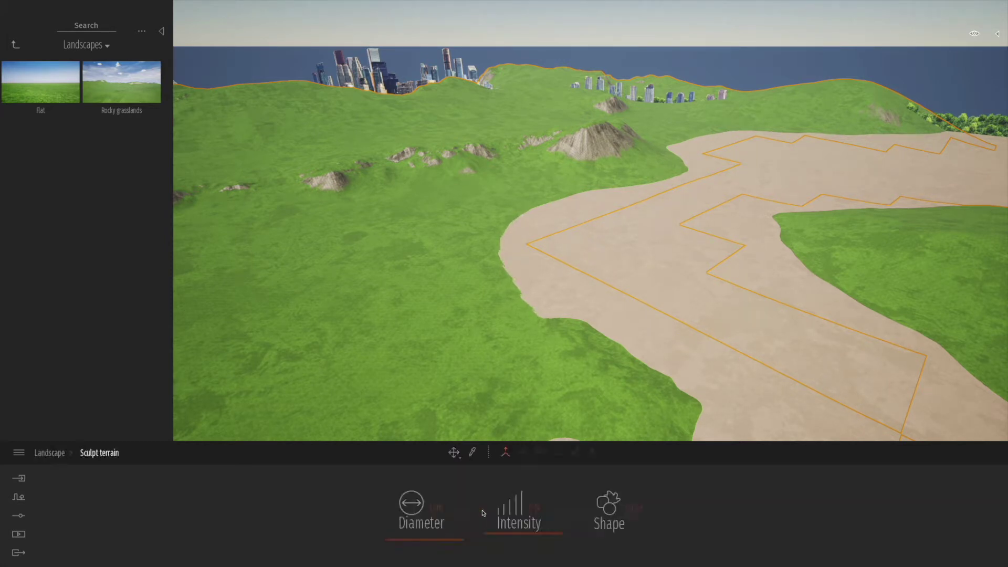
left_click(482, 506)
left_click(482, 505)
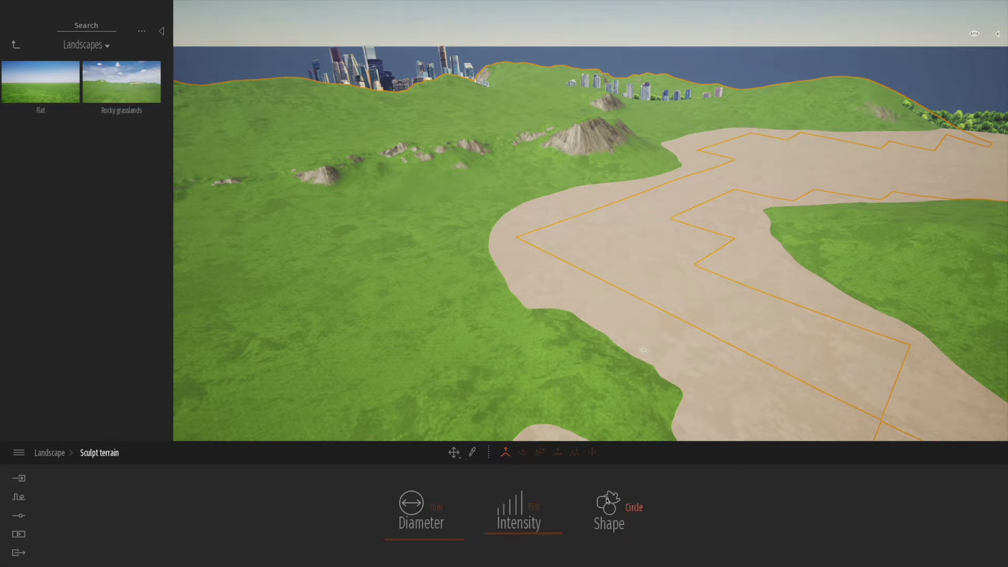
Raise rocky mounds on the grass west of the sandy path, using a circular brush of 76 m diameter, starting at 42% intensity.
left_click_drag(461, 539, 470, 492)
scroll(450, 357, "up", 5)
left_click_drag(548, 535, 547, 519)
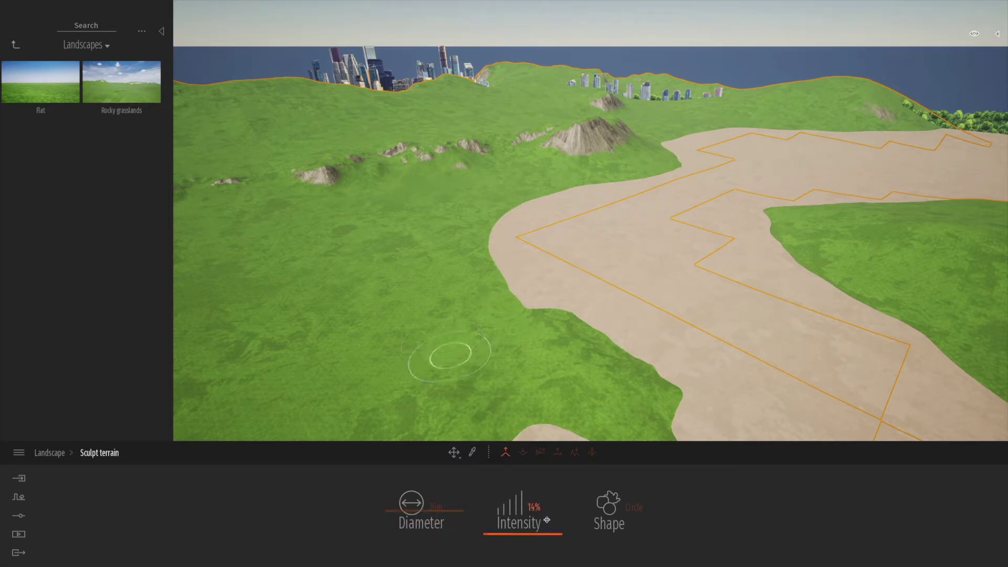
scroll(546, 519, "up", 8)
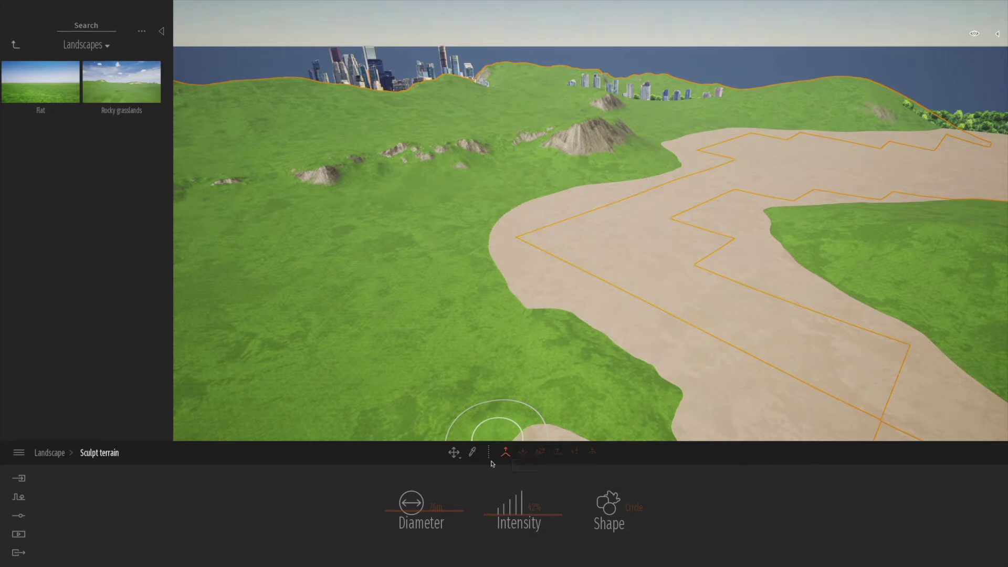
left_click_drag(373, 239, 414, 217)
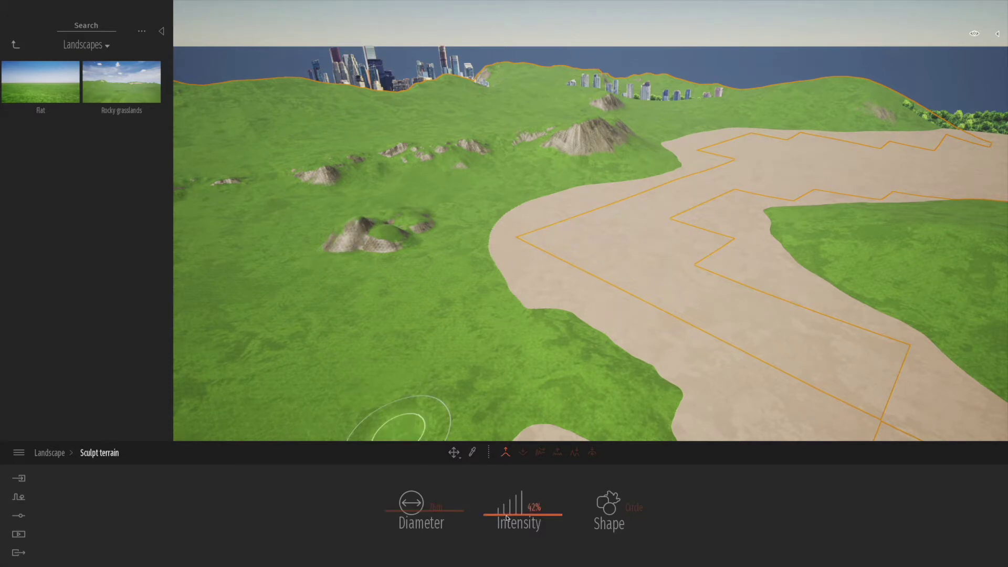
mouse_move(302, 235)
left_mouse_down()
mouse_move(329, 229)
mouse_move(392, 232)
left_mouse_up()
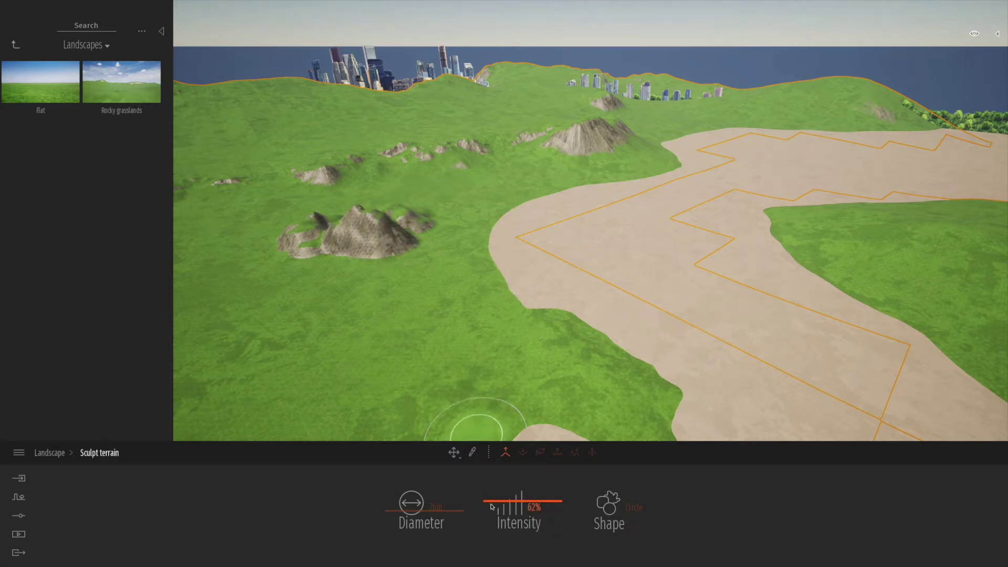
Set the raise brush to 45% intensity and 96 m diameter, and build a chain of hills from the rocky mounds across the sandy path.
left_click_drag(492, 506, 512, 506)
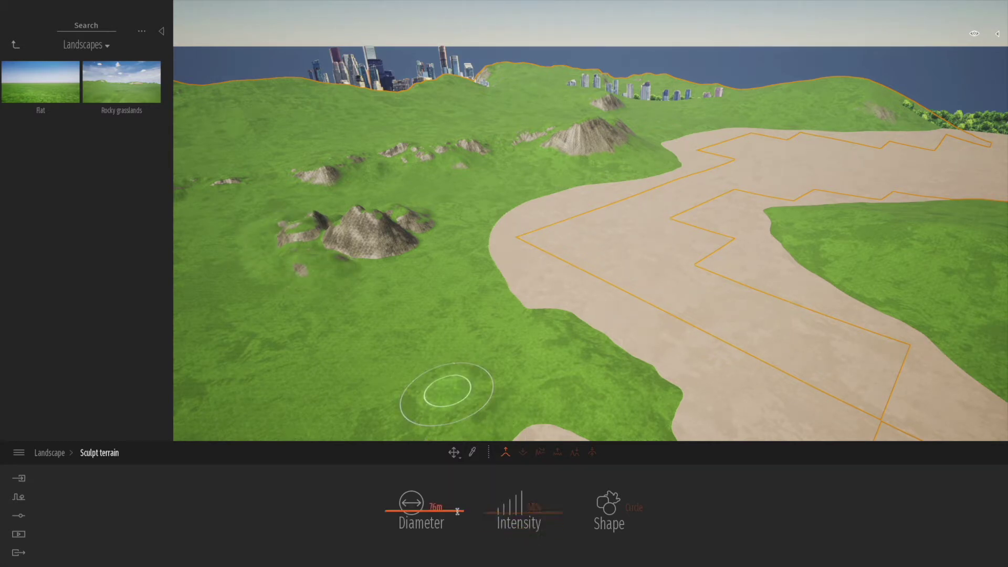
left_click_drag(389, 512, 415, 512)
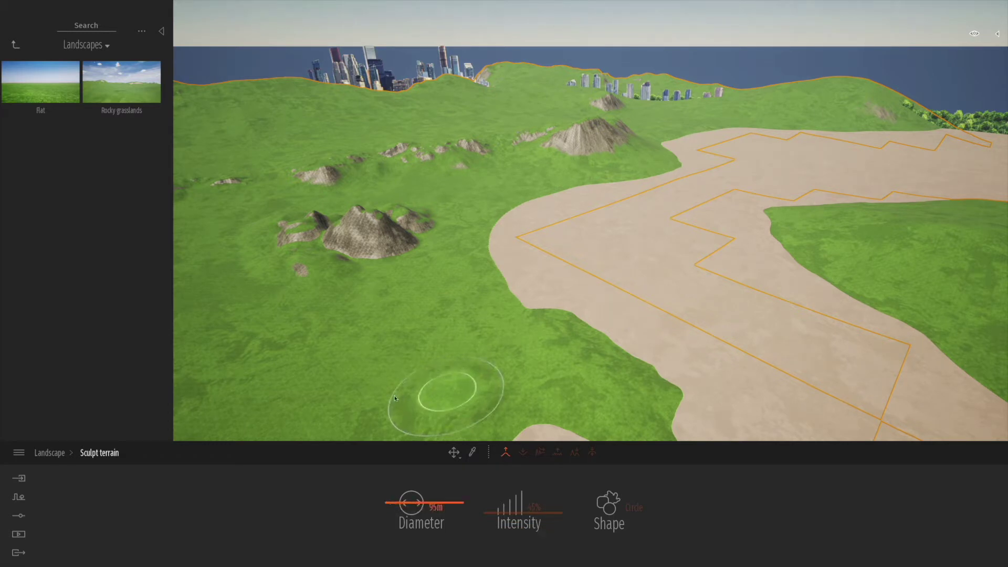
left_click(441, 199)
left_click(506, 192)
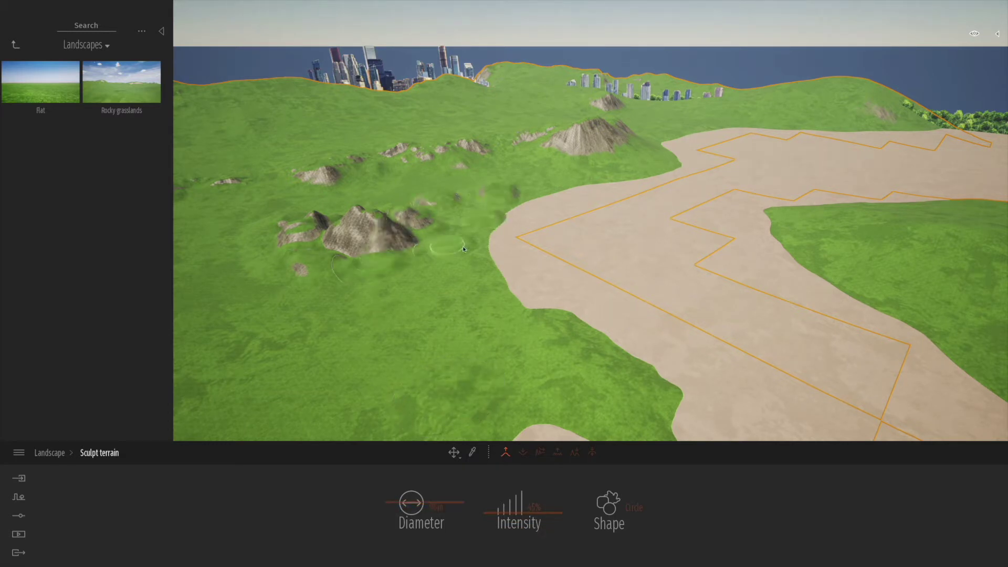
left_click(532, 242)
left_click(602, 234)
left_click_drag(680, 241, 688, 237)
mouse_move(564, 199)
left_mouse_down()
mouse_move(615, 194)
mouse_move(525, 202)
mouse_move(498, 244)
mouse_move(579, 211)
mouse_move(560, 245)
mouse_move(651, 246)
mouse_move(698, 265)
mouse_move(620, 312)
mouse_move(504, 276)
mouse_move(673, 250)
mouse_move(528, 215)
mouse_move(556, 263)
mouse_move(746, 246)
mouse_move(590, 195)
mouse_move(599, 192)
left_mouse_up()
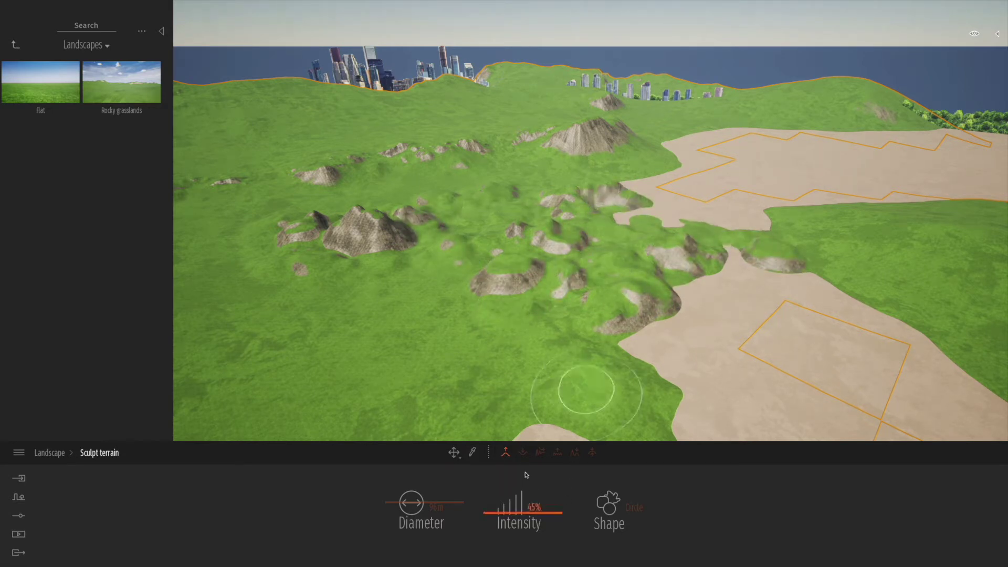
Dig hollows into the terrain around the raised mounds and across the grass beside them.
left_click(524, 452)
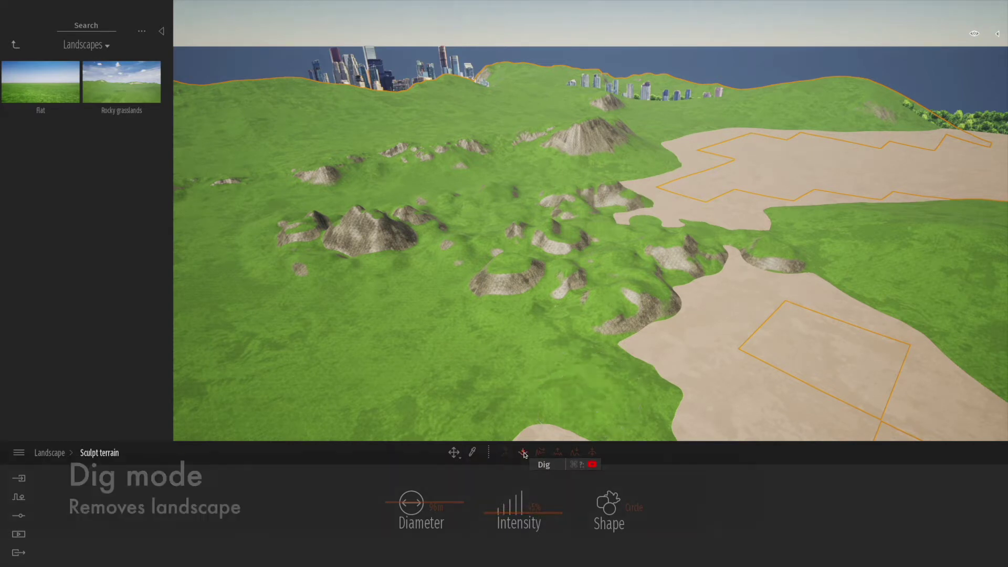
mouse_move(409, 273)
left_mouse_down()
mouse_move(360, 282)
mouse_move(341, 273)
mouse_move(343, 233)
mouse_move(362, 222)
mouse_move(380, 233)
mouse_move(427, 214)
mouse_move(394, 208)
mouse_move(325, 230)
mouse_move(301, 210)
mouse_move(253, 249)
mouse_move(240, 285)
mouse_move(260, 305)
mouse_move(257, 354)
mouse_move(317, 359)
mouse_move(344, 217)
mouse_move(461, 210)
mouse_move(507, 195)
mouse_move(644, 196)
mouse_move(644, 174)
mouse_move(591, 165)
mouse_move(422, 168)
mouse_move(380, 183)
mouse_move(443, 153)
mouse_move(600, 173)
mouse_move(590, 199)
mouse_move(537, 219)
mouse_move(562, 228)
mouse_move(595, 278)
mouse_move(656, 298)
mouse_move(678, 283)
mouse_move(673, 264)
mouse_move(577, 234)
left_mouse_up()
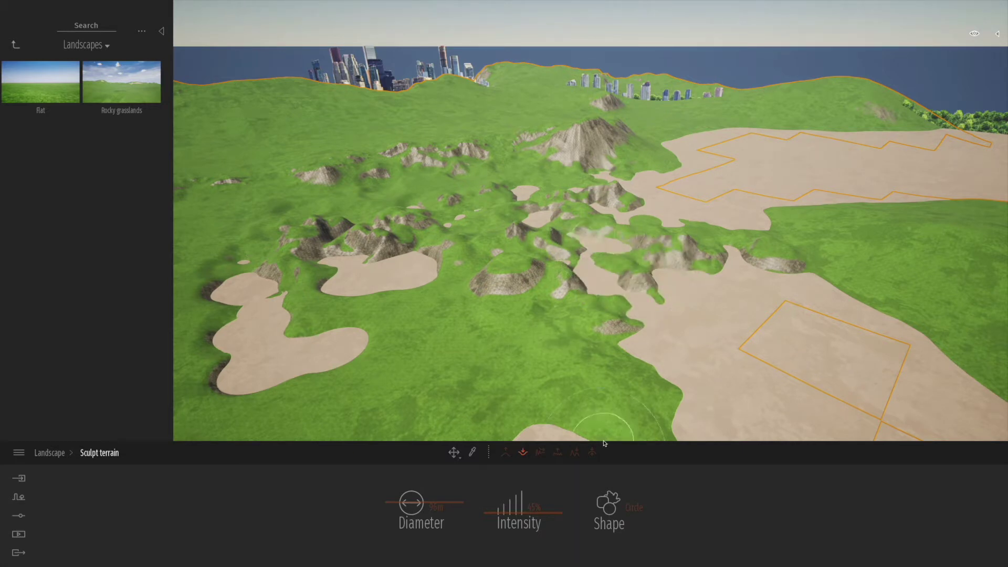
Smooth the central mounds, then raise the smoothing intensity to 59% and soften the large peak behind them.
left_click(539, 453)
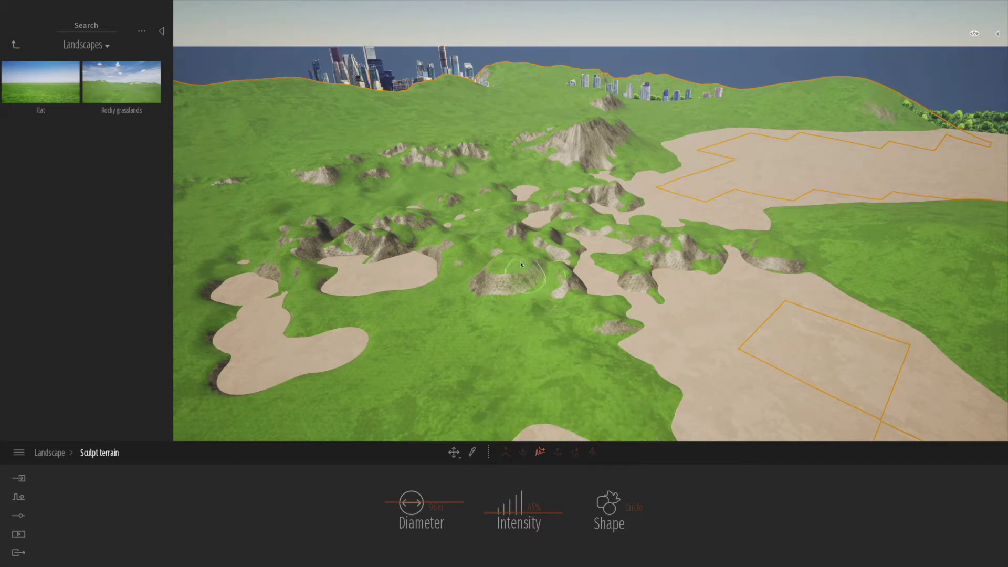
mouse_move(517, 267)
left_mouse_down()
mouse_move(551, 251)
mouse_move(538, 229)
left_mouse_up()
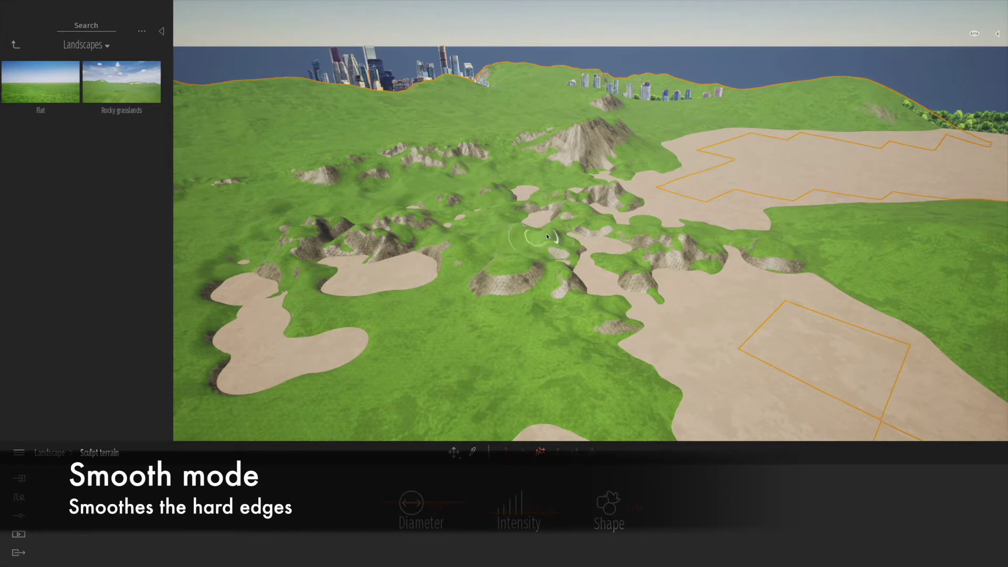
mouse_move(562, 265)
left_mouse_down()
mouse_move(562, 288)
mouse_move(490, 287)
left_mouse_up()
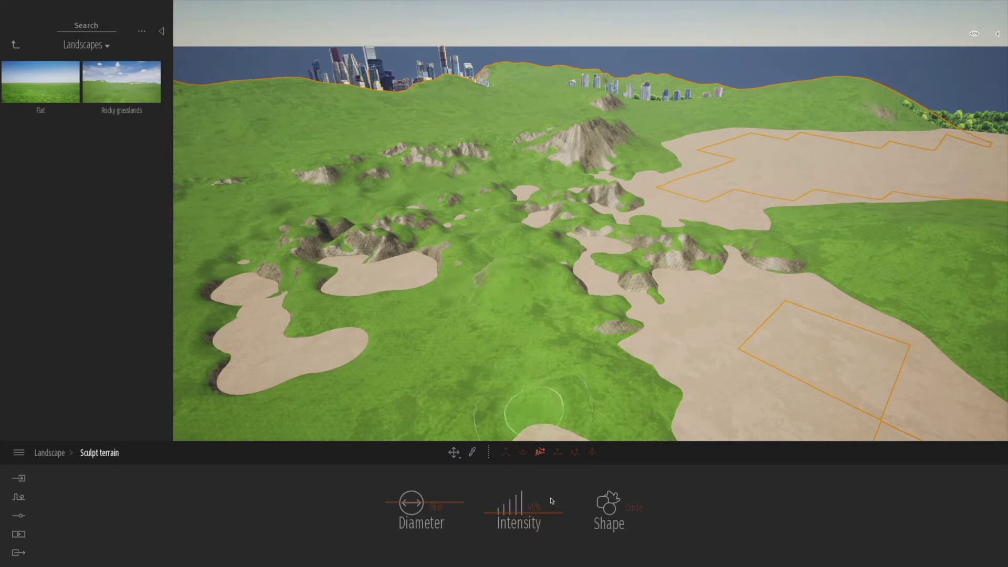
left_click_drag(490, 516, 488, 502)
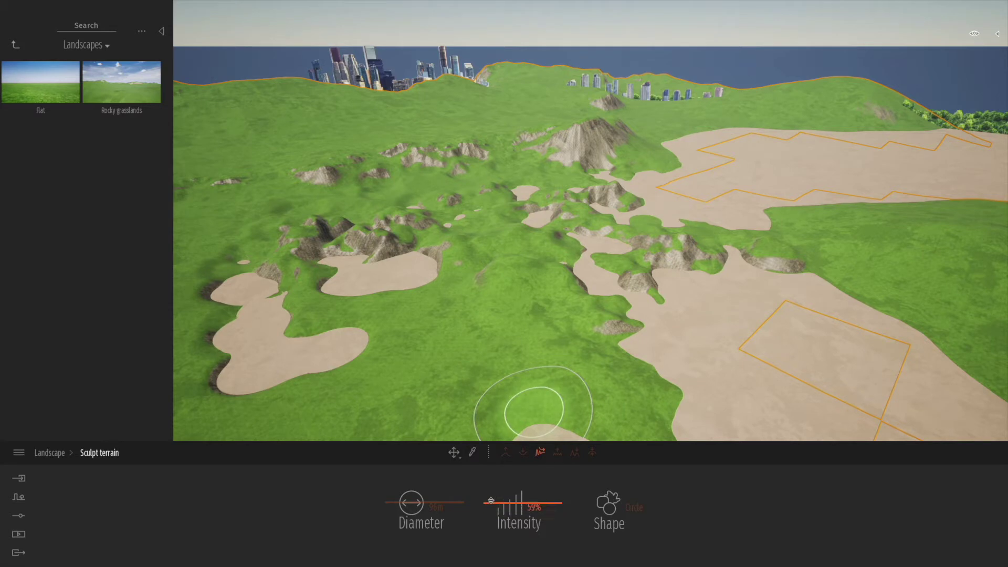
mouse_move(584, 140)
left_mouse_down()
mouse_move(573, 154)
mouse_move(578, 130)
mouse_move(563, 137)
left_mouse_up()
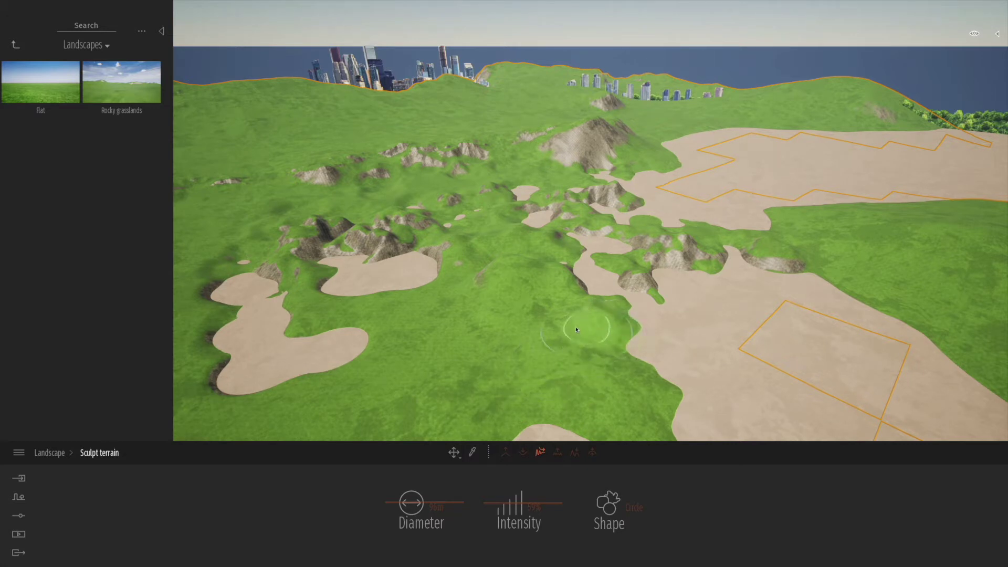
Add irregular noise to the central hills, the hollows beside them and the ridge next to the large rear peak.
left_click(558, 453)
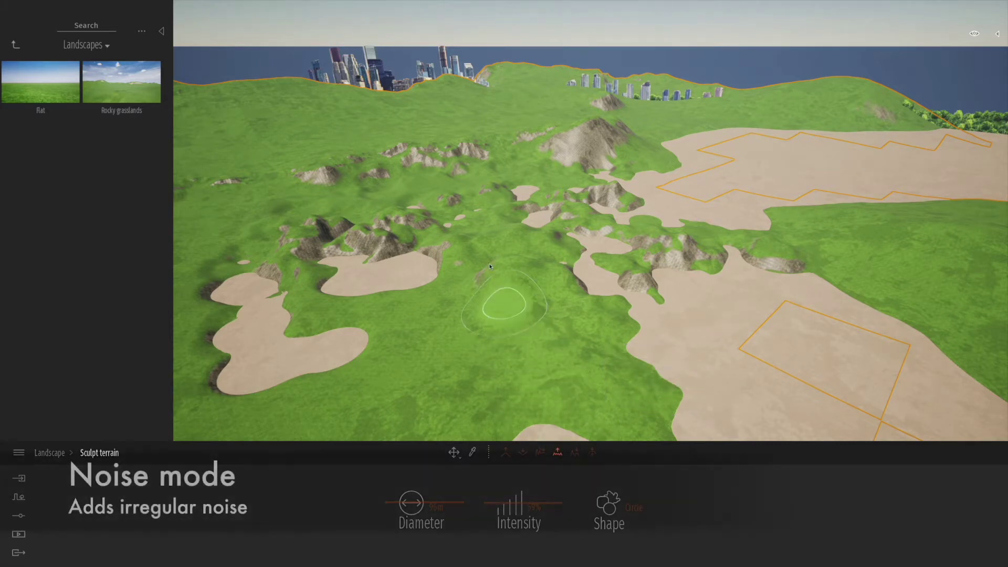
mouse_move(468, 255)
left_mouse_down()
mouse_move(426, 229)
mouse_move(412, 210)
mouse_move(520, 202)
mouse_move(522, 194)
mouse_move(445, 194)
mouse_move(484, 184)
mouse_move(496, 189)
mouse_move(493, 216)
mouse_move(503, 222)
mouse_move(553, 226)
mouse_move(525, 223)
left_mouse_up()
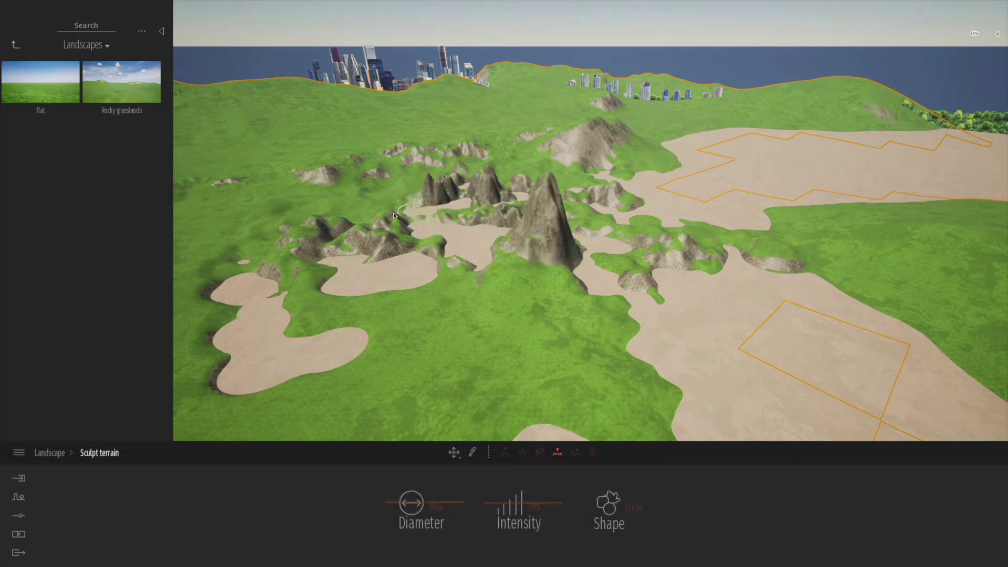
mouse_move(316, 211)
left_mouse_down()
mouse_move(280, 212)
mouse_move(247, 234)
left_mouse_up()
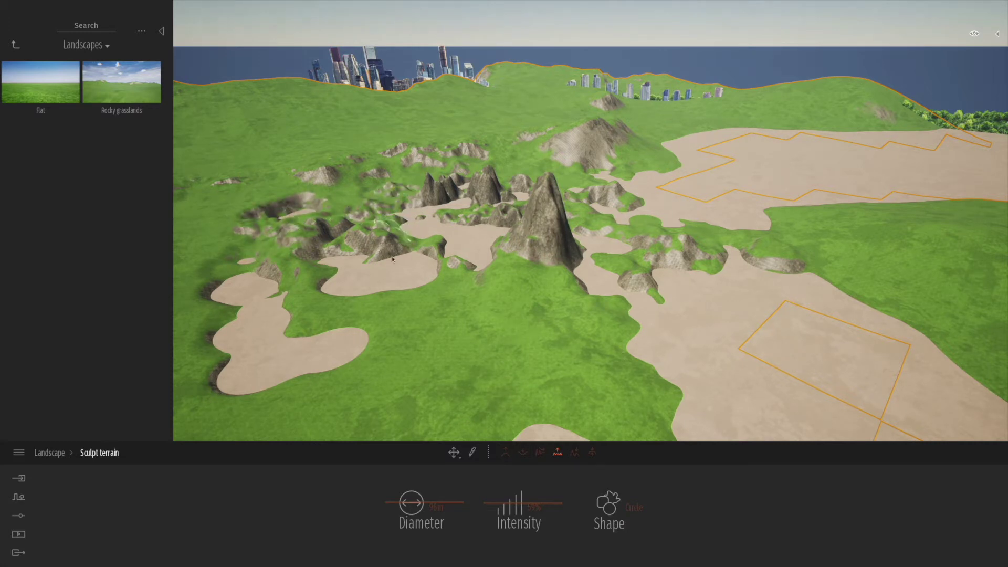
left_click_drag(521, 260, 546, 247)
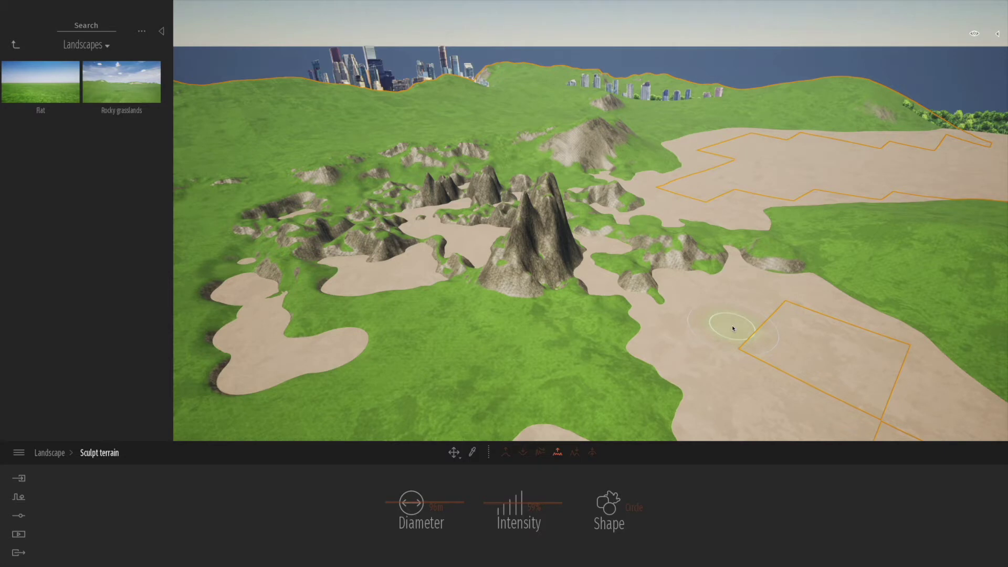
mouse_move(532, 153)
left_mouse_down()
mouse_move(600, 136)
mouse_move(600, 161)
mouse_move(499, 167)
left_mouse_up()
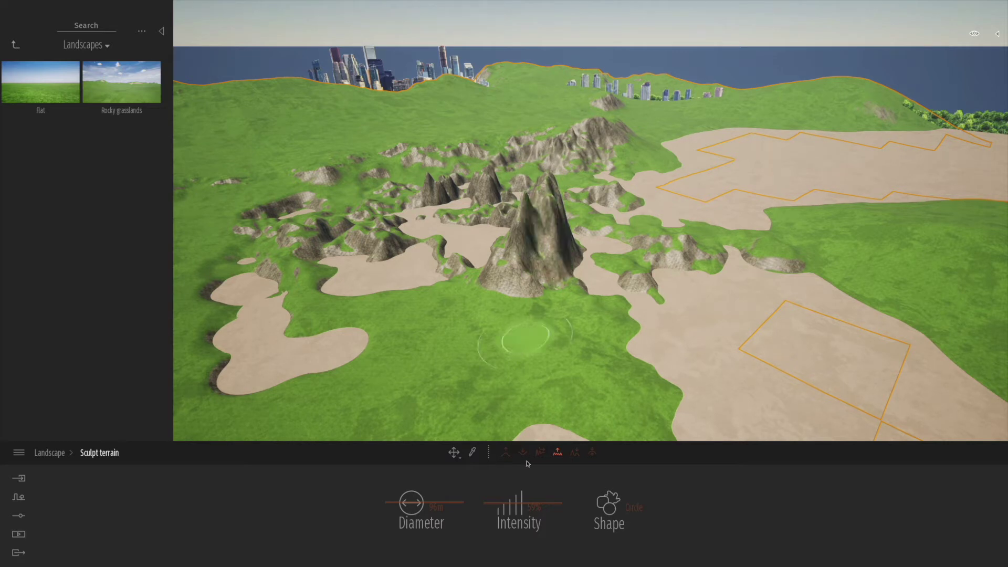
Erode the tall central peak and the noisy rear ridge, reducing the brush diameter to 52 m.
left_click(575, 454)
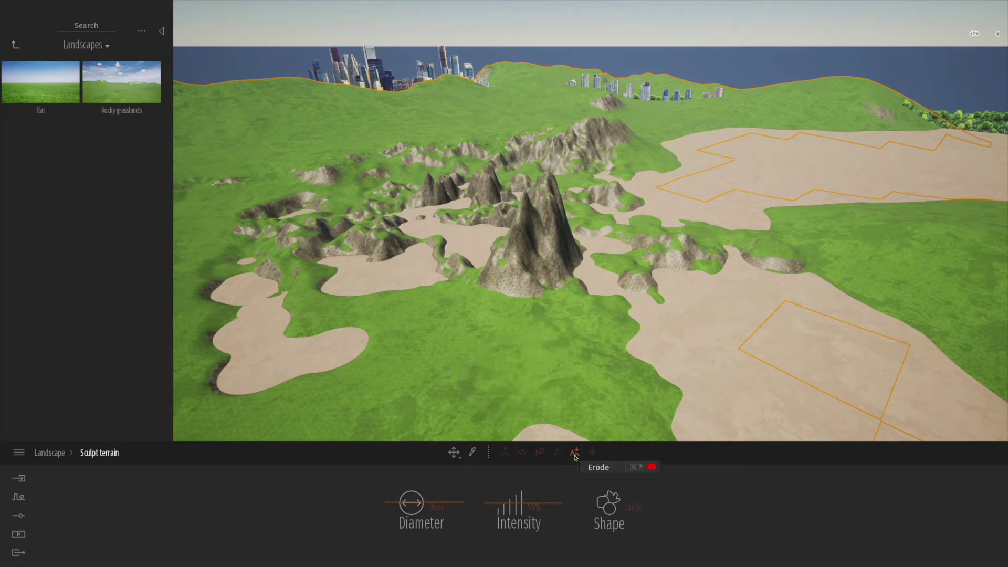
mouse_move(548, 242)
left_mouse_down()
mouse_move(530, 210)
mouse_move(542, 231)
left_mouse_up()
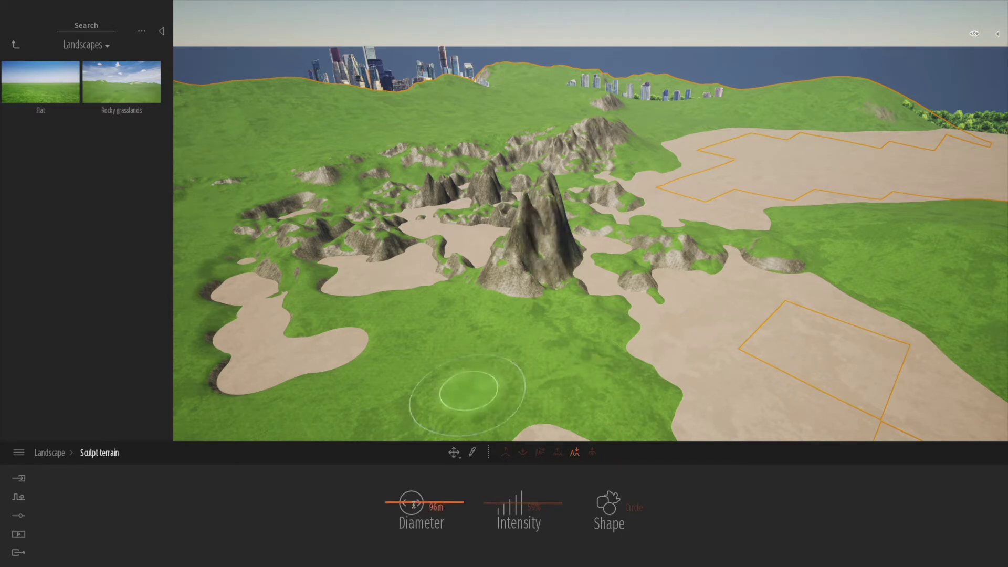
left_click(388, 503)
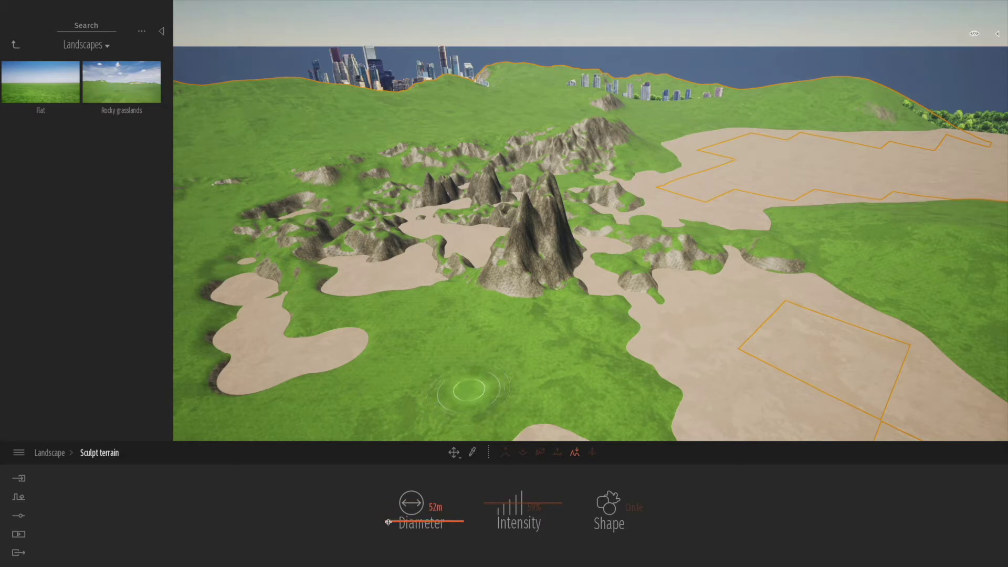
mouse_move(546, 242)
left_mouse_down()
mouse_move(540, 221)
mouse_move(551, 200)
mouse_move(540, 180)
mouse_move(498, 243)
left_mouse_up()
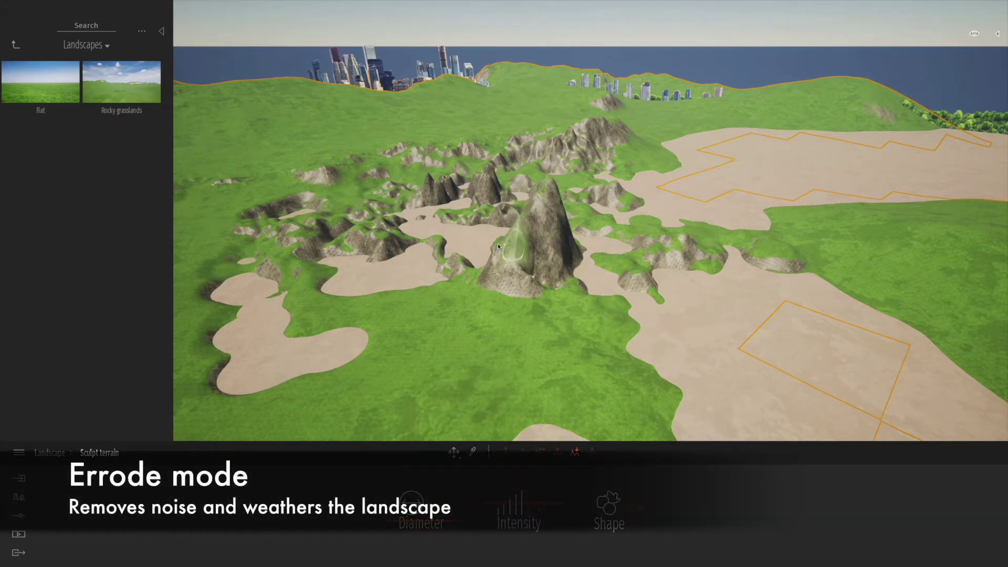
mouse_move(571, 154)
left_mouse_down()
mouse_move(514, 155)
mouse_move(554, 142)
mouse_move(572, 174)
left_mouse_up()
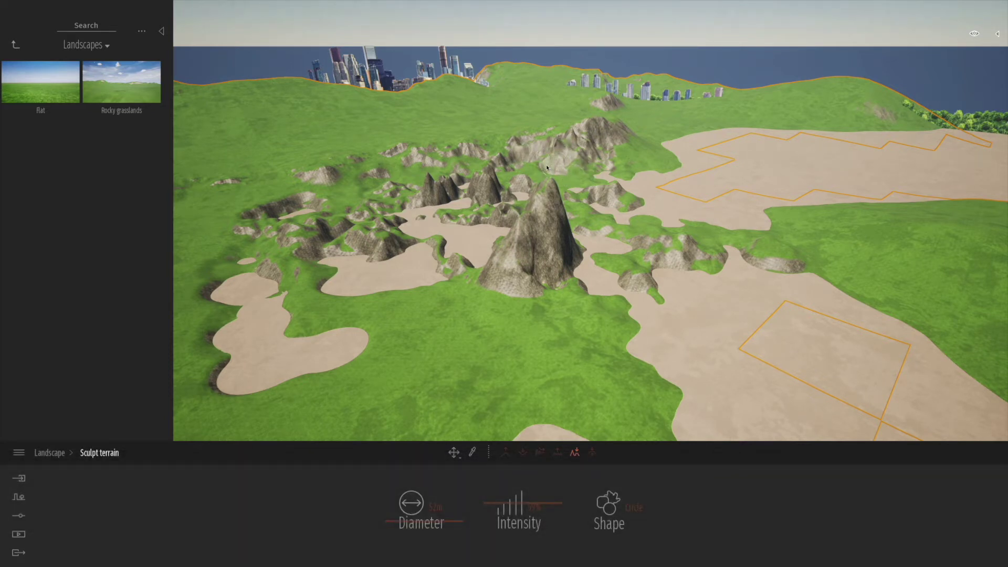
mouse_move(527, 253)
left_mouse_down()
mouse_move(510, 290)
mouse_move(508, 275)
mouse_move(487, 274)
mouse_move(566, 290)
mouse_move(551, 307)
mouse_move(588, 291)
mouse_move(525, 268)
mouse_move(511, 233)
mouse_move(548, 202)
mouse_move(499, 248)
left_mouse_up()
mouse_move(485, 289)
left_mouse_down()
mouse_move(491, 313)
mouse_move(513, 292)
mouse_move(504, 311)
left_mouse_up()
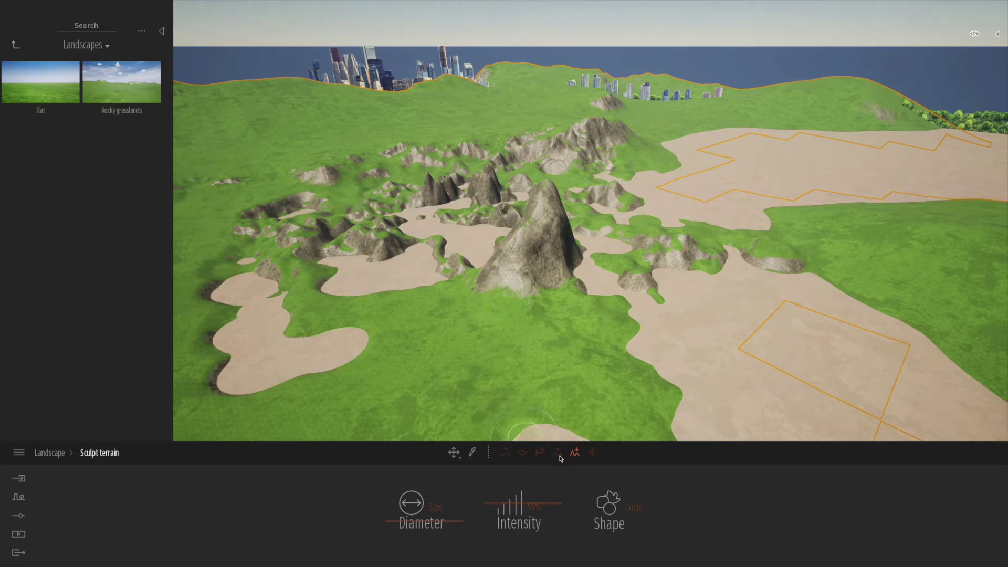
Flatten the tall central peak into a plateau.
left_click(593, 454)
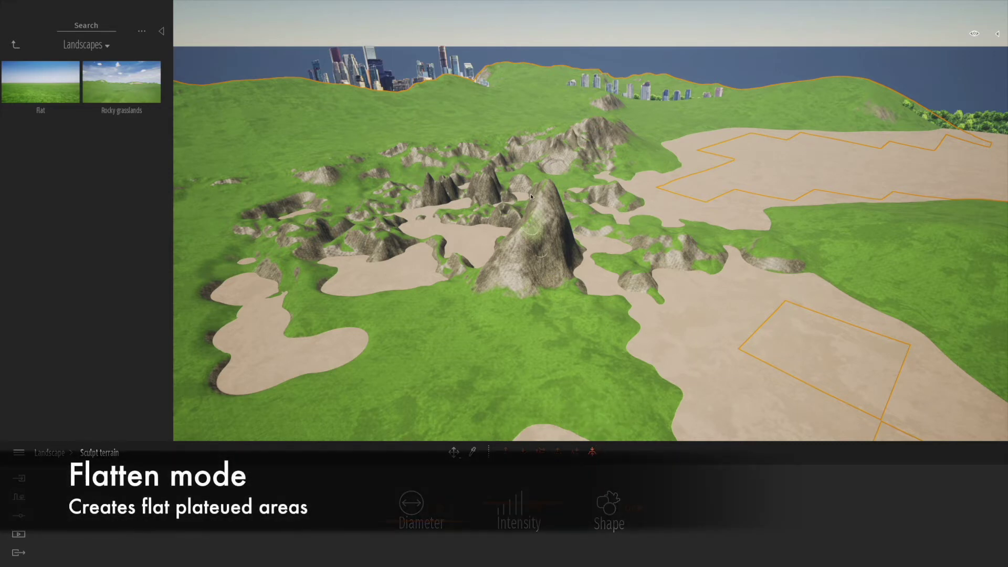
mouse_move(549, 198)
left_mouse_down()
mouse_move(508, 219)
mouse_move(536, 200)
mouse_move(559, 254)
mouse_move(553, 266)
mouse_move(515, 262)
mouse_move(550, 248)
mouse_move(560, 253)
mouse_move(498, 256)
mouse_move(514, 234)
mouse_move(533, 229)
mouse_move(569, 241)
mouse_move(512, 228)
mouse_move(530, 240)
left_mouse_up()
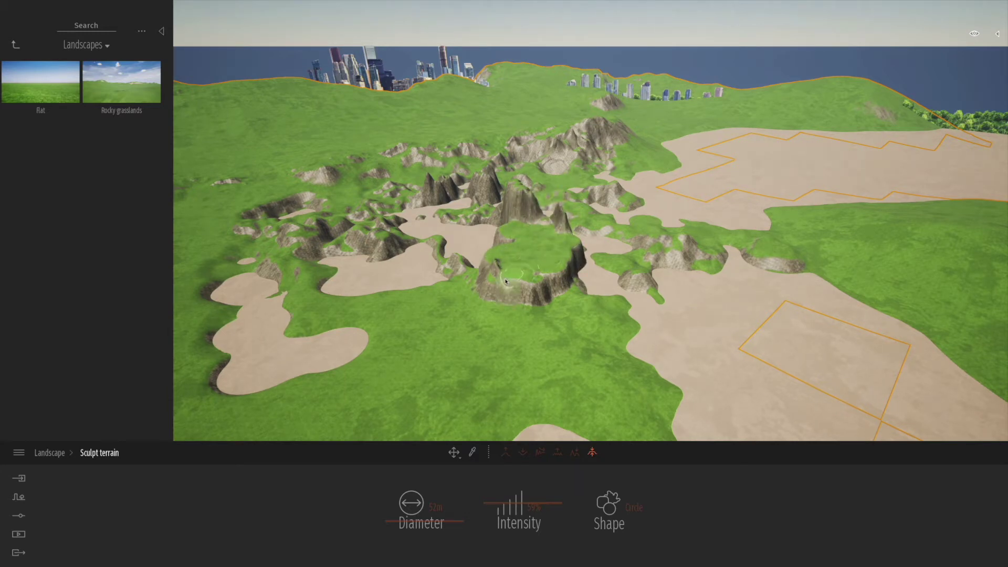
mouse_move(505, 282)
left_mouse_down()
mouse_move(551, 274)
mouse_move(496, 266)
mouse_move(487, 284)
mouse_move(498, 265)
left_mouse_up()
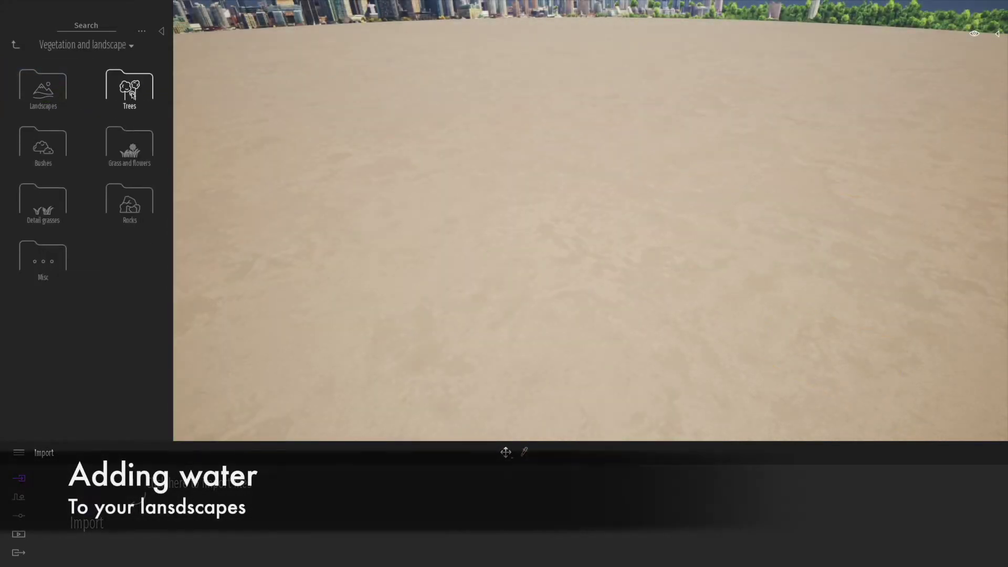
Place the Rocky grasslands landscape in the empty scene.
left_click(43, 89)
left_click_drag(121, 81, 525, 156)
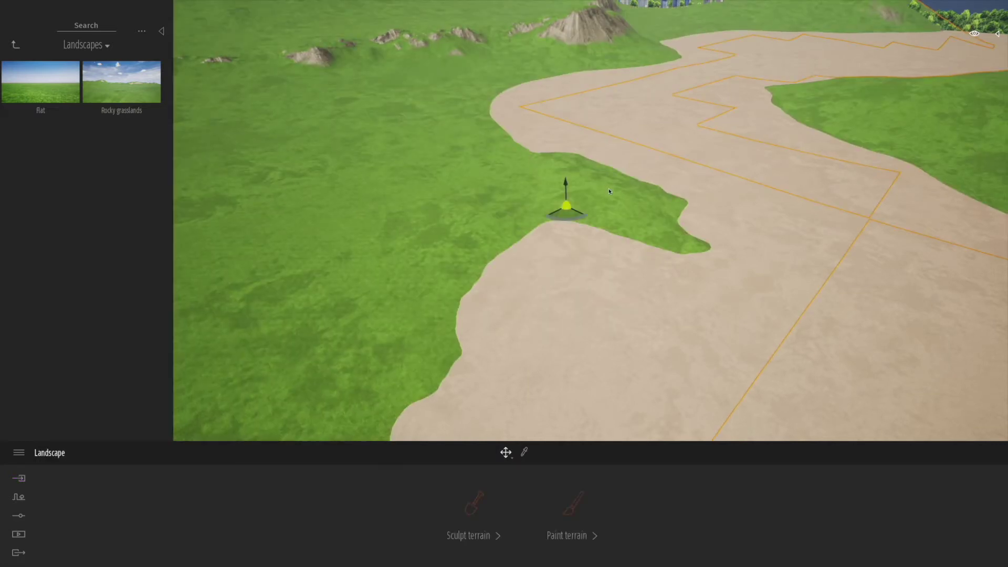
middle_click_drag(609, 192, 540, 84)
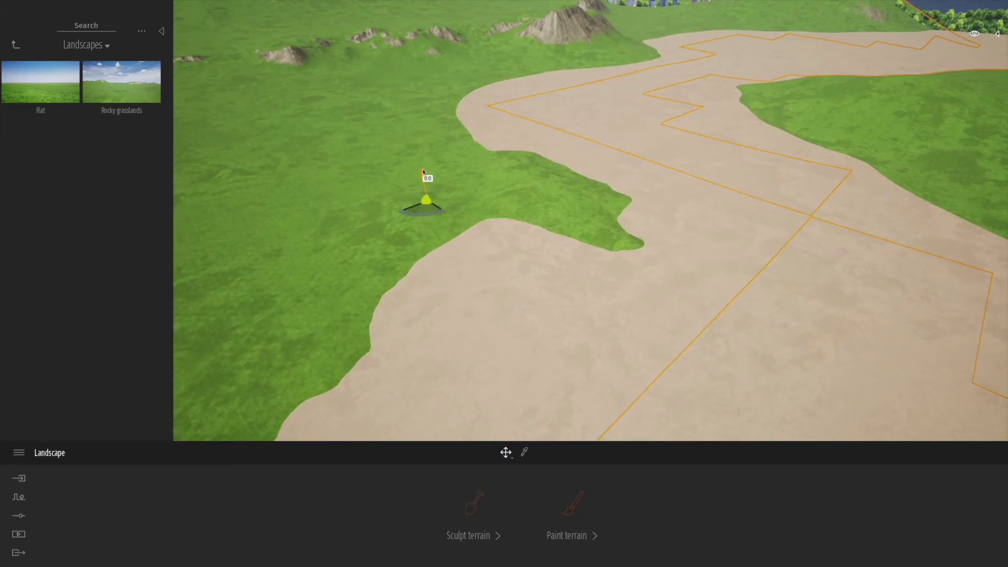
Raise the landscape about 11.3 m and dig a winding channel opening into a wide basin, using a larger circular brush at 37% intensity.
left_click_drag(423, 172, 425, 141)
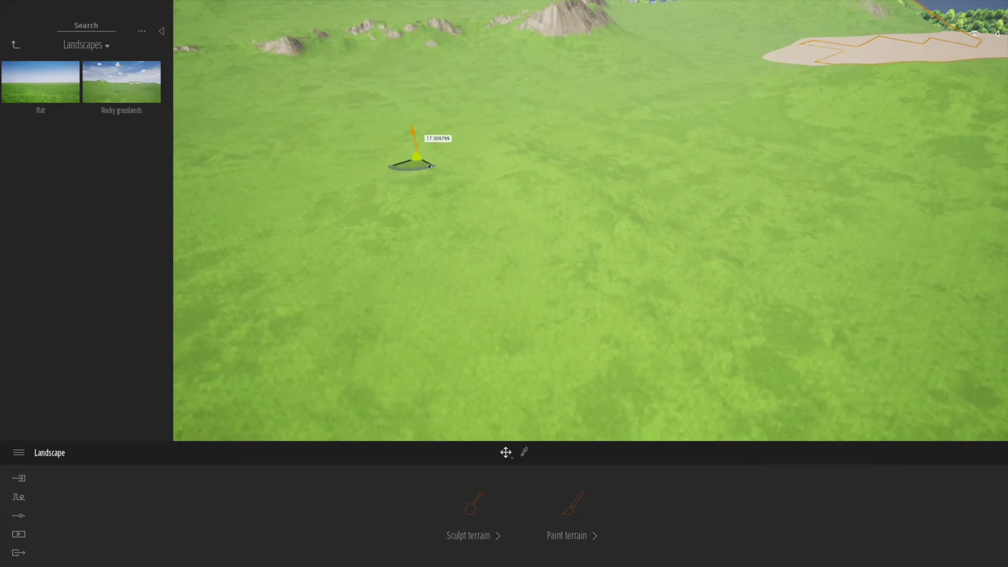
left_click(483, 536)
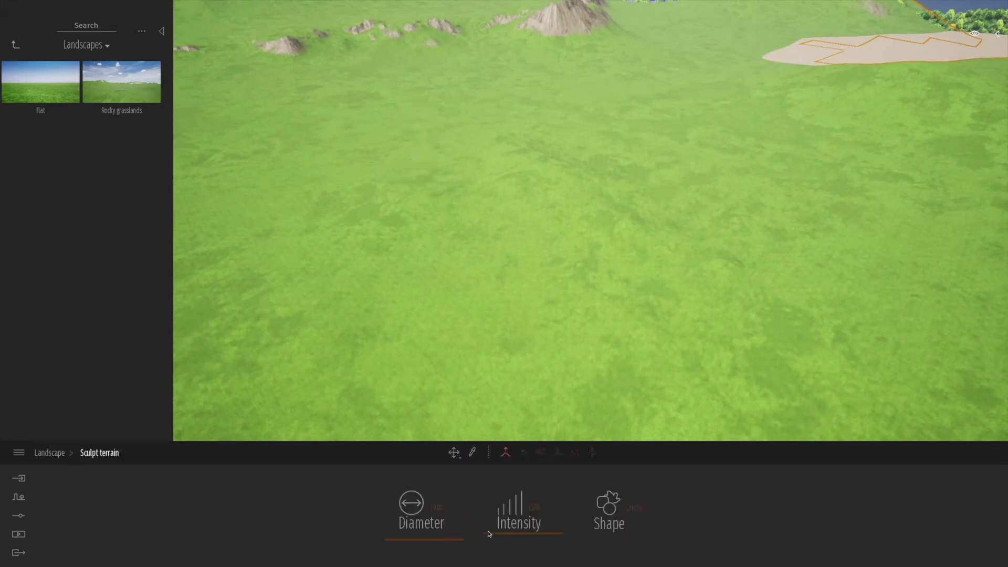
left_click(525, 454)
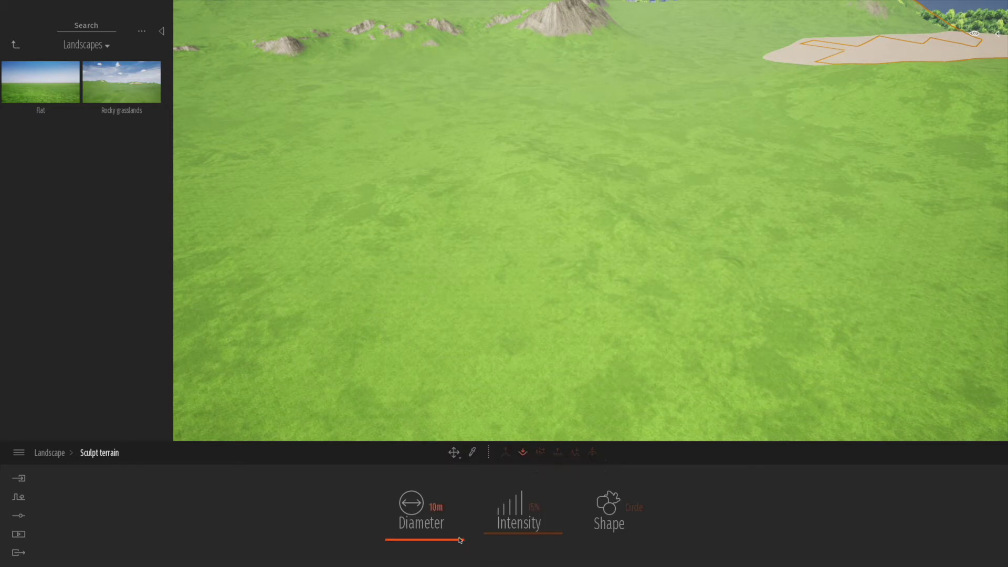
left_click_drag(460, 541, 489, 518)
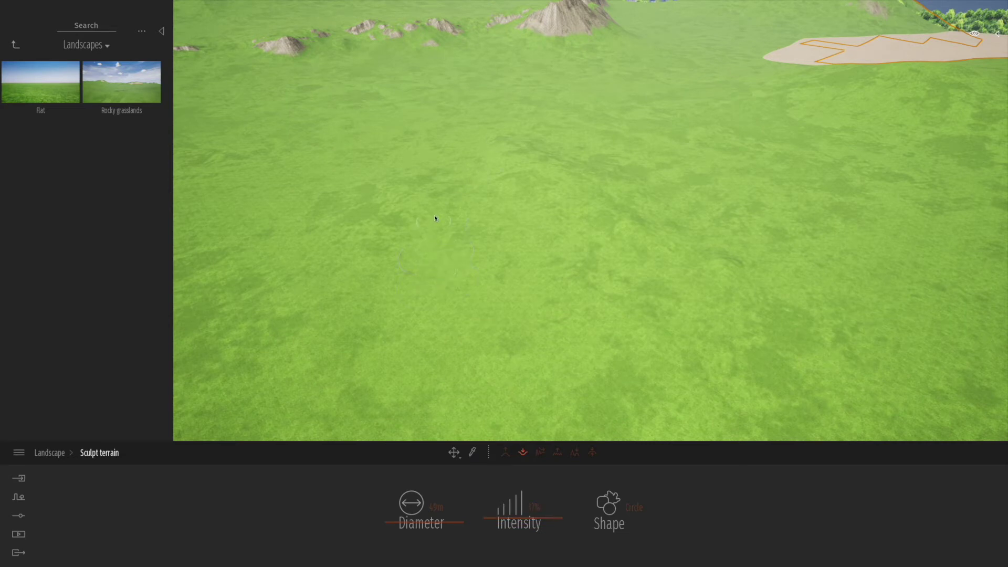
mouse_move(421, 166)
left_mouse_down()
mouse_move(562, 226)
mouse_move(578, 255)
mouse_move(553, 304)
mouse_move(568, 342)
mouse_move(594, 353)
mouse_move(622, 340)
mouse_move(607, 304)
mouse_move(558, 307)
mouse_move(606, 269)
mouse_move(629, 327)
mouse_move(643, 327)
mouse_move(646, 362)
mouse_move(692, 339)
mouse_move(671, 298)
mouse_move(624, 255)
mouse_move(604, 250)
mouse_move(609, 286)
mouse_move(650, 313)
mouse_move(668, 343)
mouse_move(681, 335)
mouse_move(618, 258)
mouse_move(426, 185)
mouse_move(442, 149)
mouse_move(482, 127)
mouse_move(467, 136)
mouse_move(483, 121)
mouse_move(474, 110)
mouse_move(471, 141)
left_mouse_up()
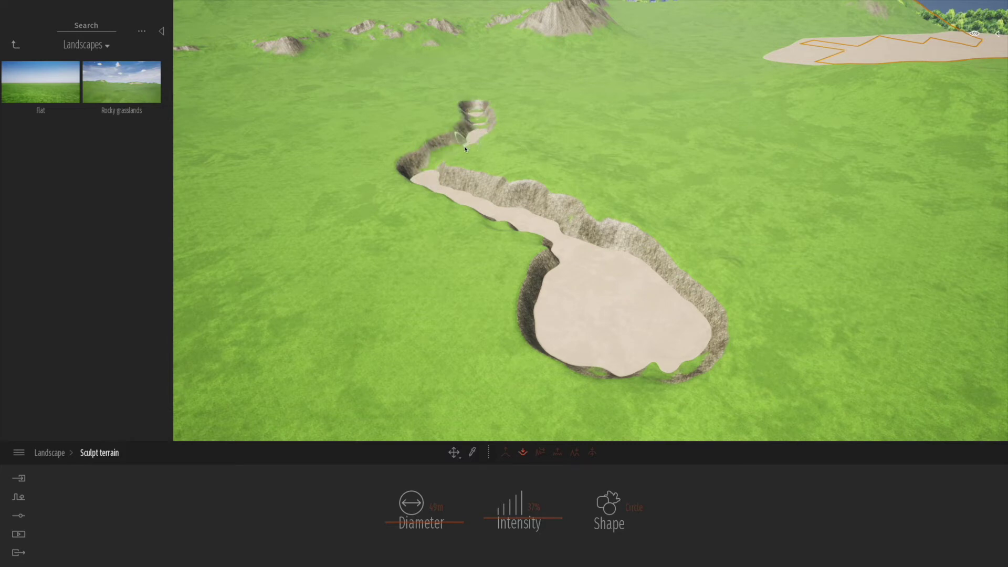
mouse_move(450, 173)
left_mouse_down()
mouse_move(464, 147)
mouse_move(455, 162)
mouse_move(462, 187)
mouse_move(496, 200)
mouse_move(544, 252)
mouse_move(519, 285)
mouse_move(536, 324)
mouse_move(471, 334)
mouse_move(414, 385)
mouse_move(347, 380)
mouse_move(293, 359)
mouse_move(389, 348)
mouse_move(428, 324)
mouse_move(462, 325)
mouse_move(494, 338)
mouse_move(498, 356)
mouse_move(642, 393)
mouse_move(691, 381)
mouse_move(711, 354)
mouse_move(719, 326)
mouse_move(707, 278)
mouse_move(658, 244)
mouse_move(568, 223)
mouse_move(696, 301)
left_mouse_up()
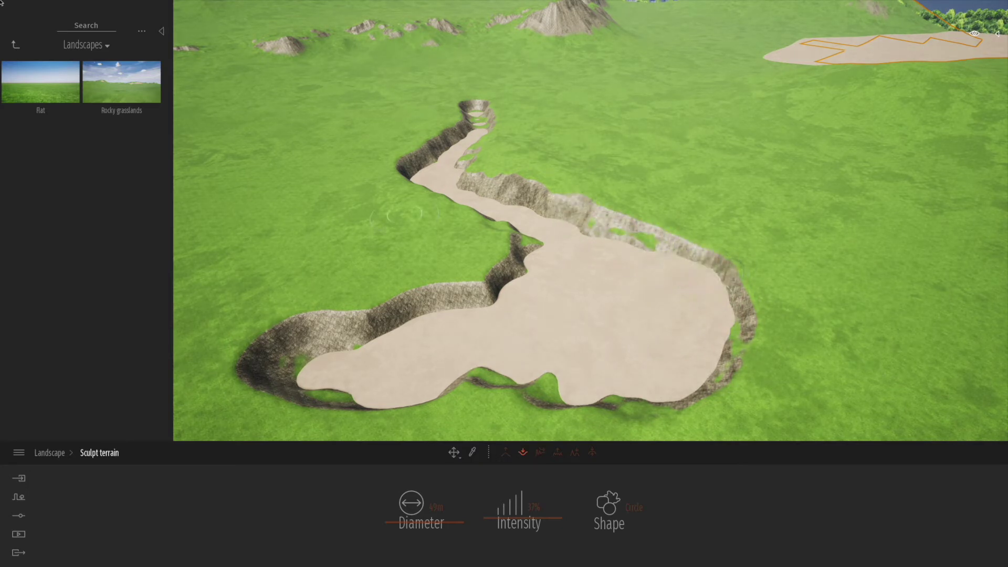
Find the water materials in the library and apply Pool 01 to the sandy surface in the dug basin.
left_click(14, 45)
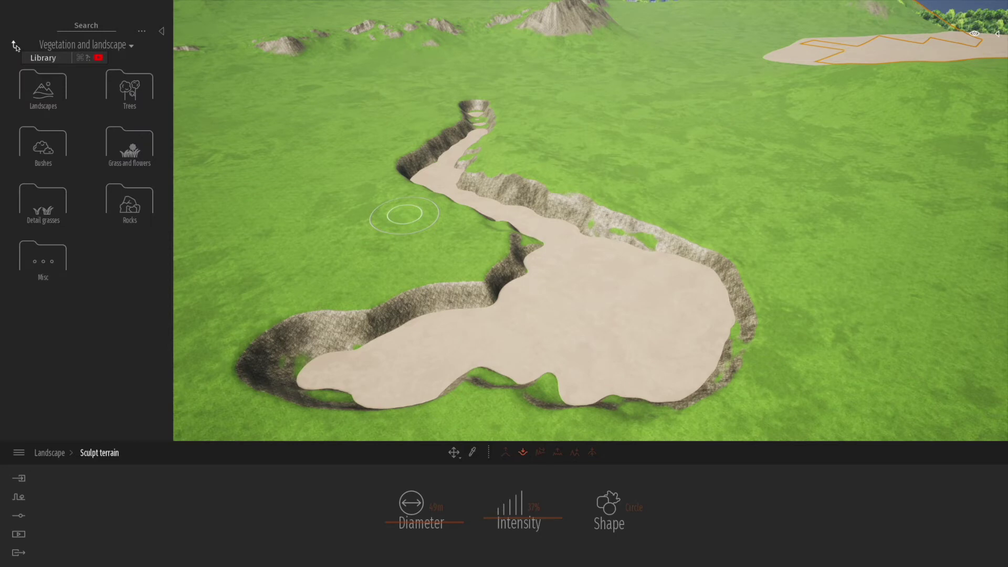
left_click(15, 45)
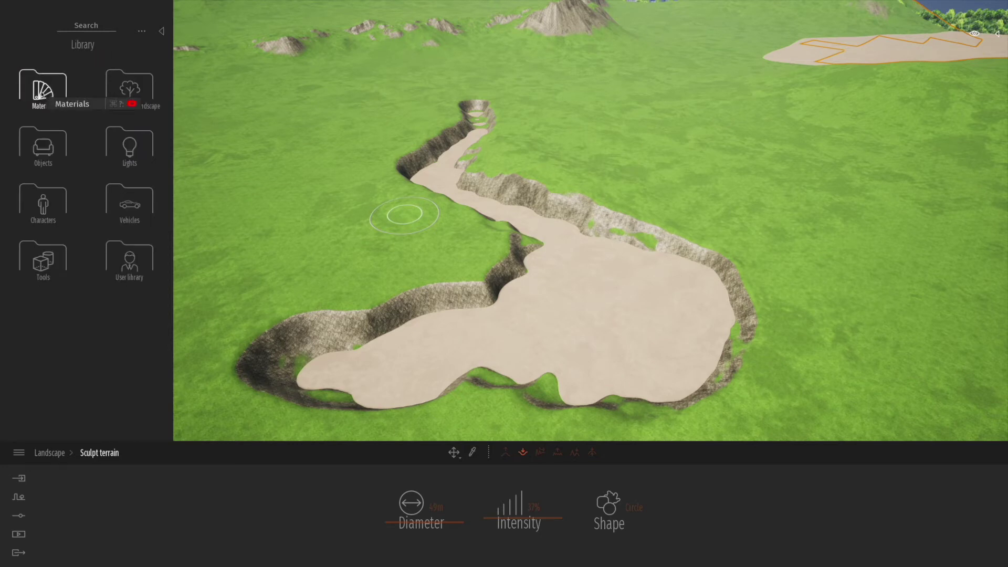
left_click(42, 92)
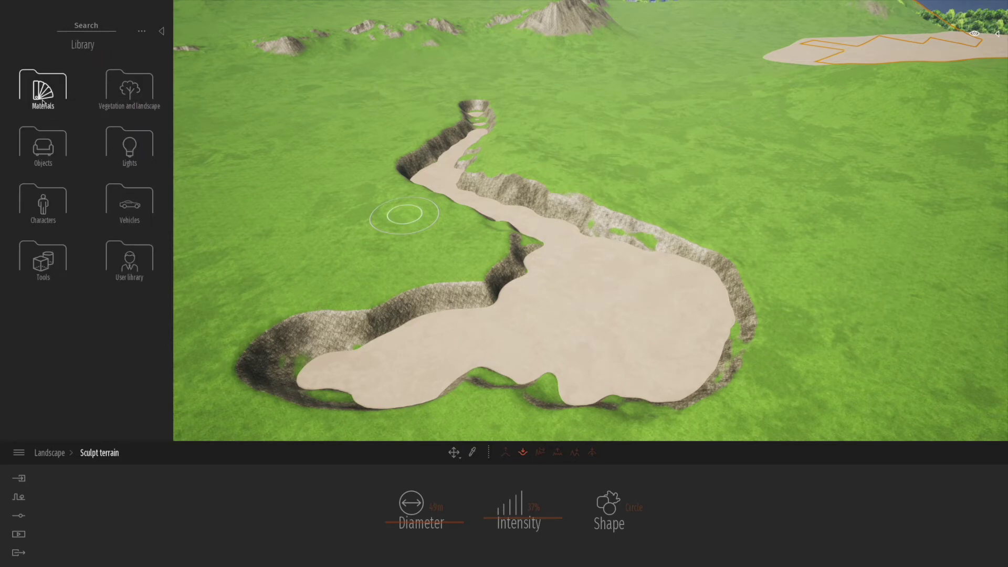
scroll(50, 136, "down", 5)
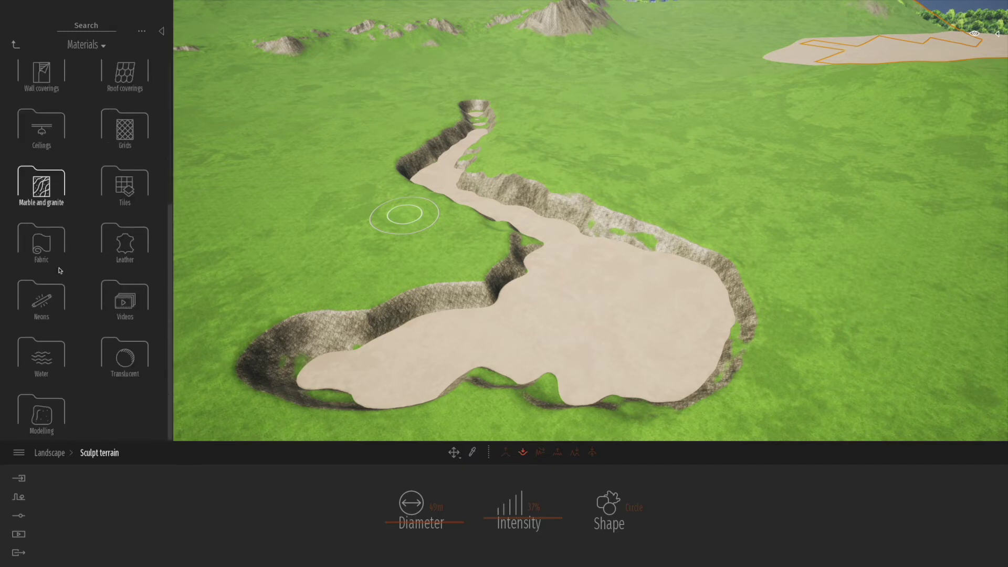
left_click(40, 363)
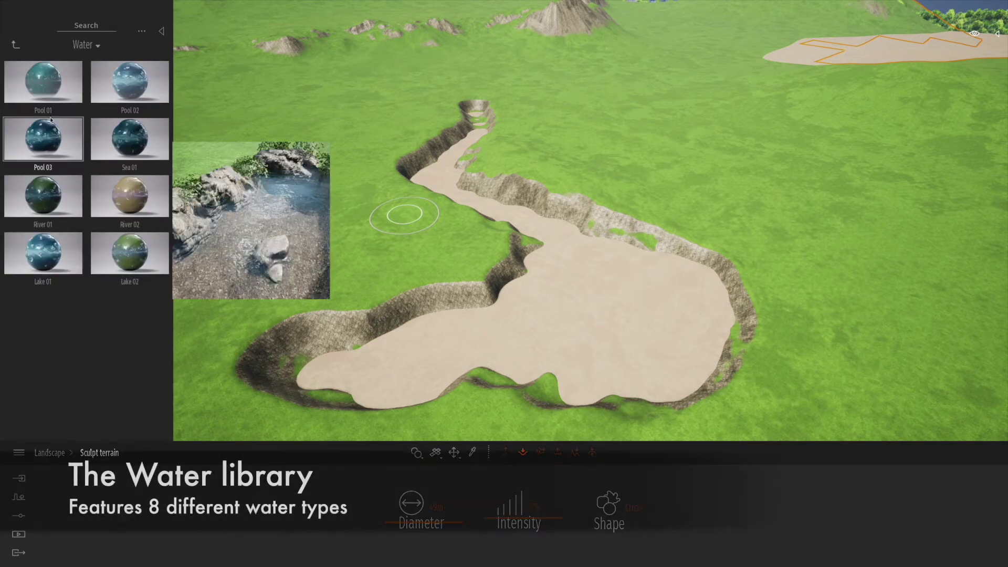
left_click_drag(129, 109, 562, 310)
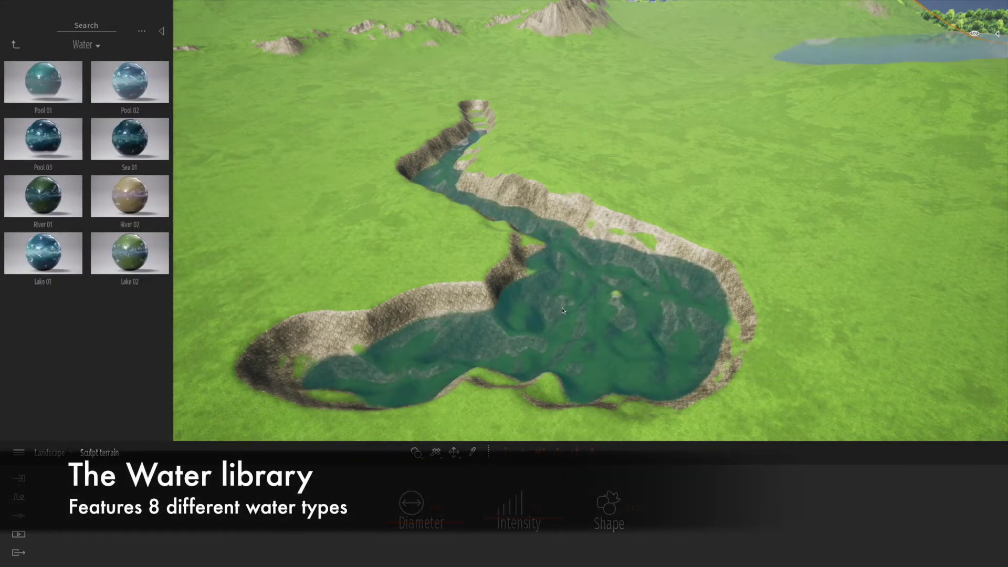
Lower the water scene's selected landscape about 4.1 m and replace the basin's water material with Pool 02.
left_click(415, 129)
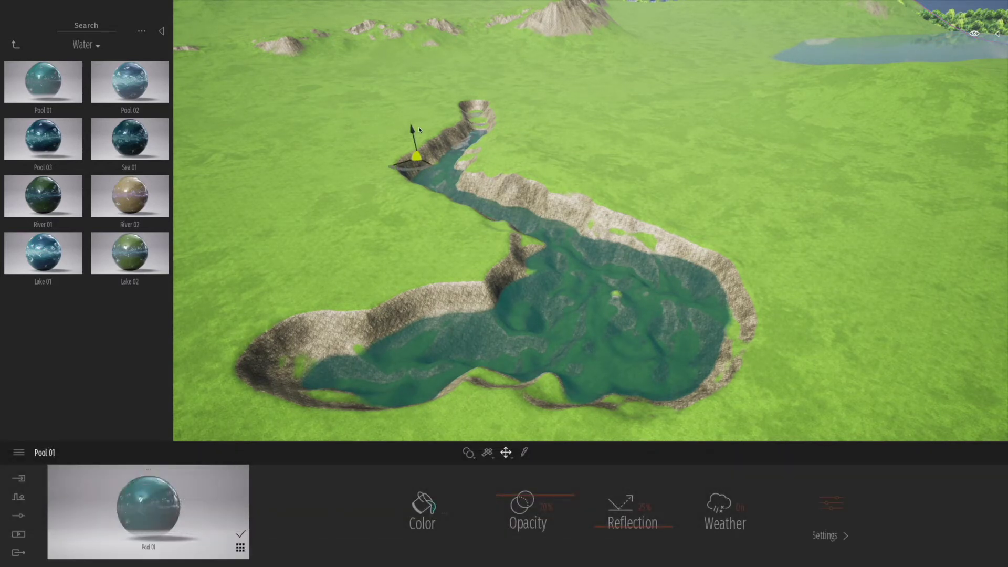
left_click_drag(415, 129, 417, 152)
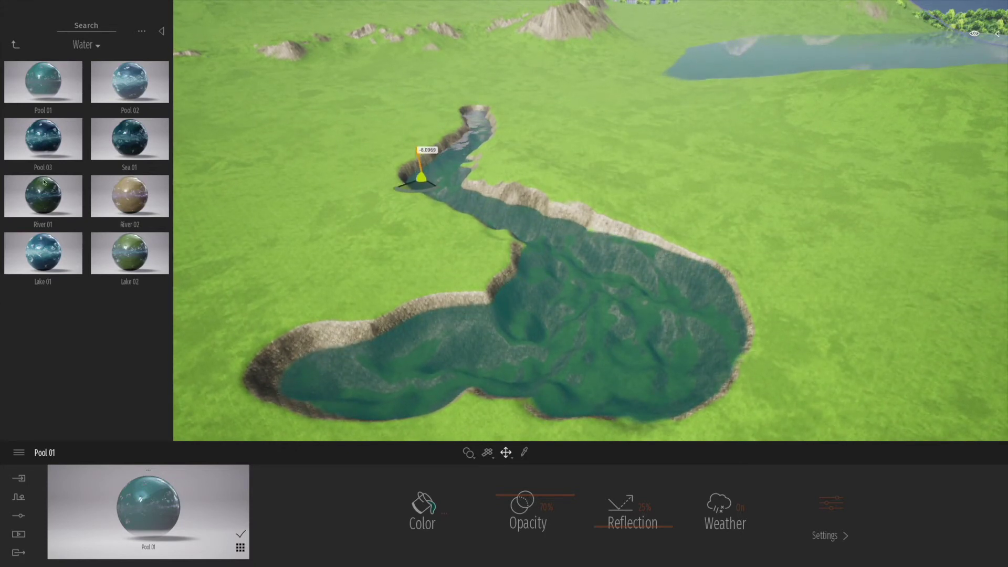
left_click(315, 138)
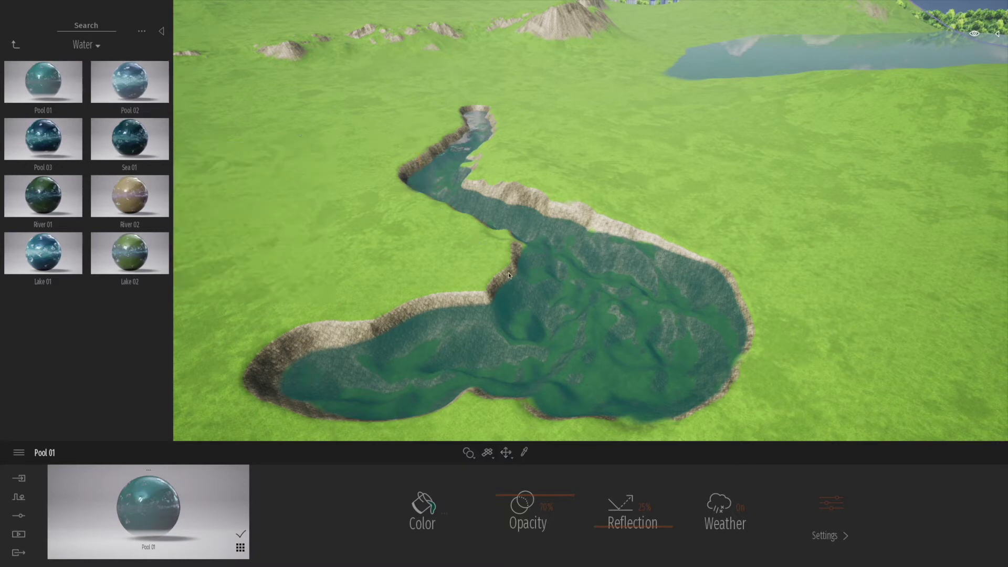
left_click(625, 296)
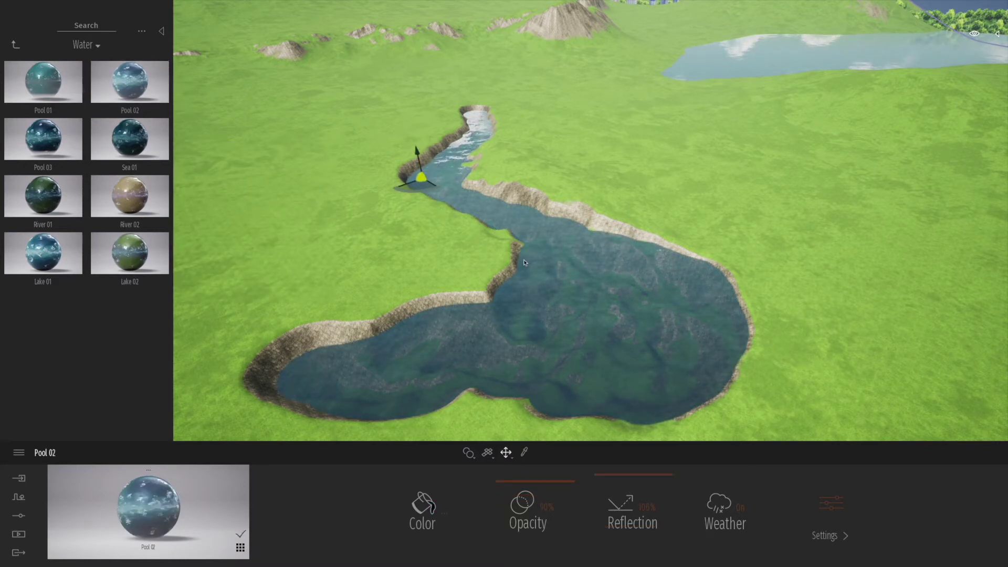
Set the Pool 02 water's opacity to 94% and its reflection to 100%, leaving its color picker without a new choice.
left_click(429, 516)
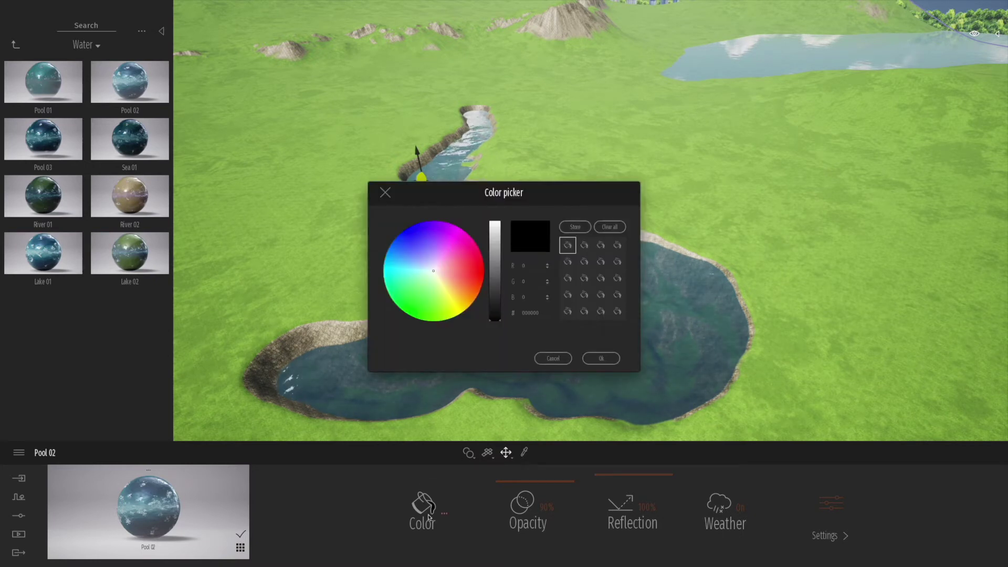
left_click(554, 359)
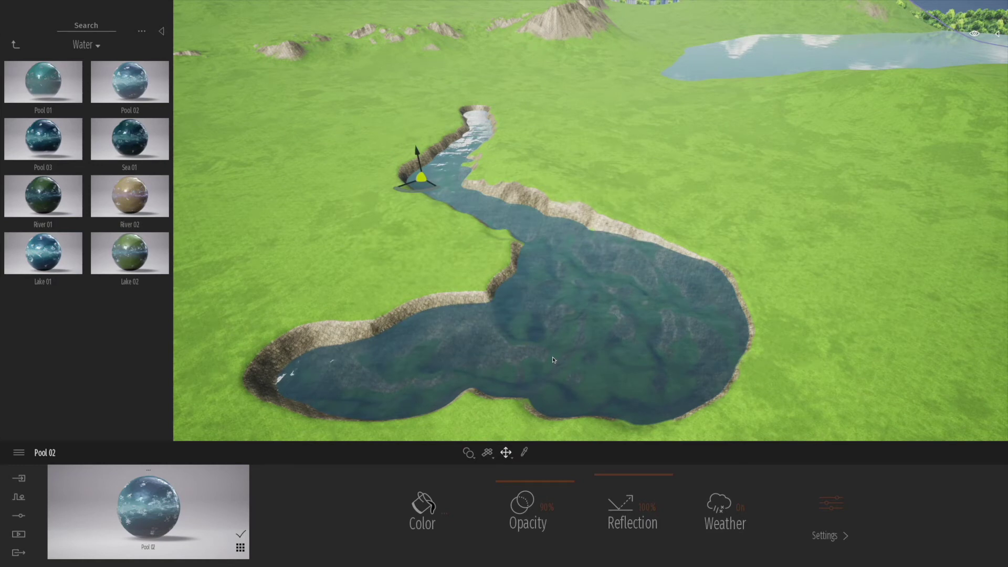
mouse_move(499, 485)
left_mouse_down()
mouse_move(498, 526)
mouse_move(498, 479)
left_mouse_up()
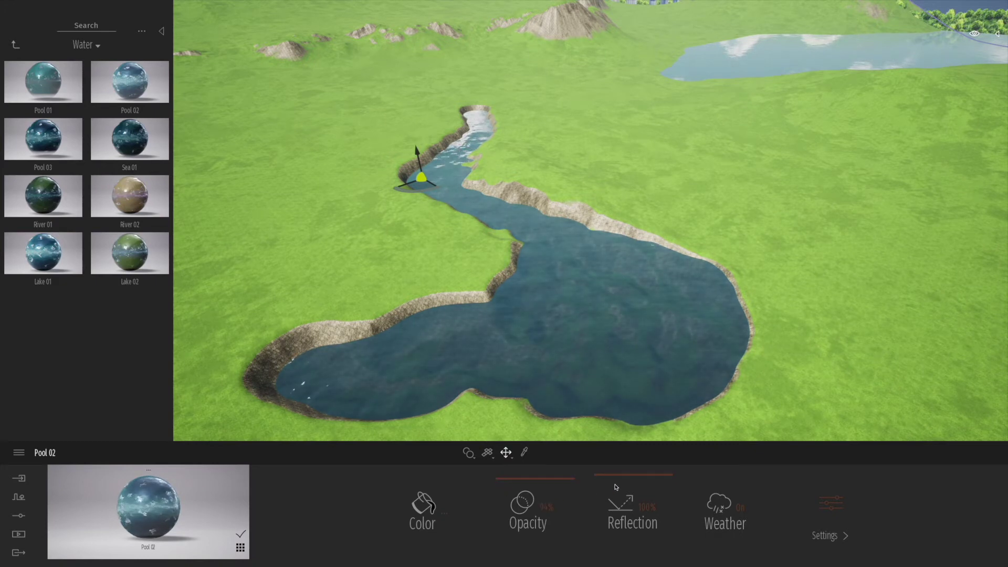
mouse_move(597, 477)
left_mouse_down()
mouse_move(607, 546)
mouse_move(603, 473)
left_mouse_up()
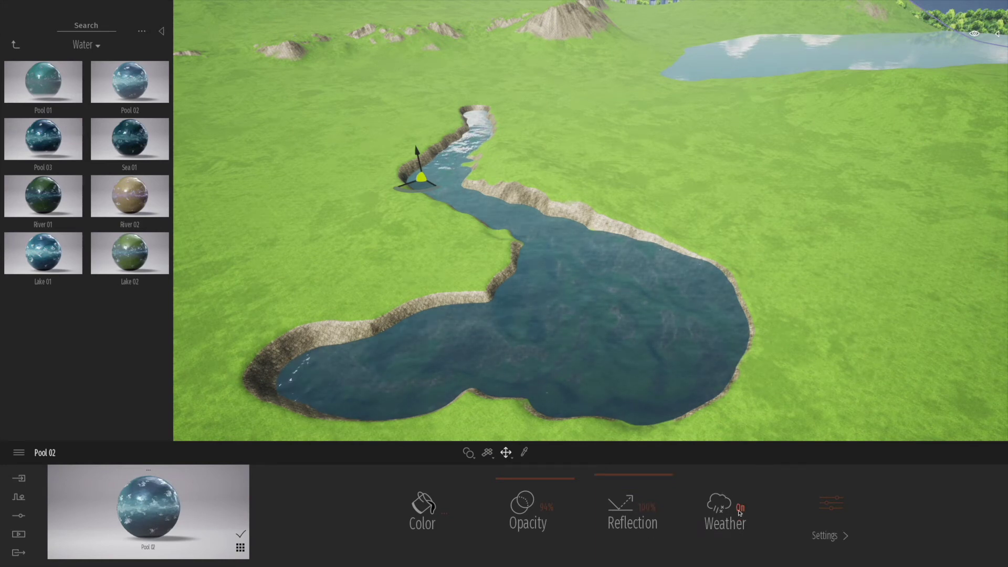
Shift the scene's season slightly from summer toward winter in the weather settings.
left_click(18, 518)
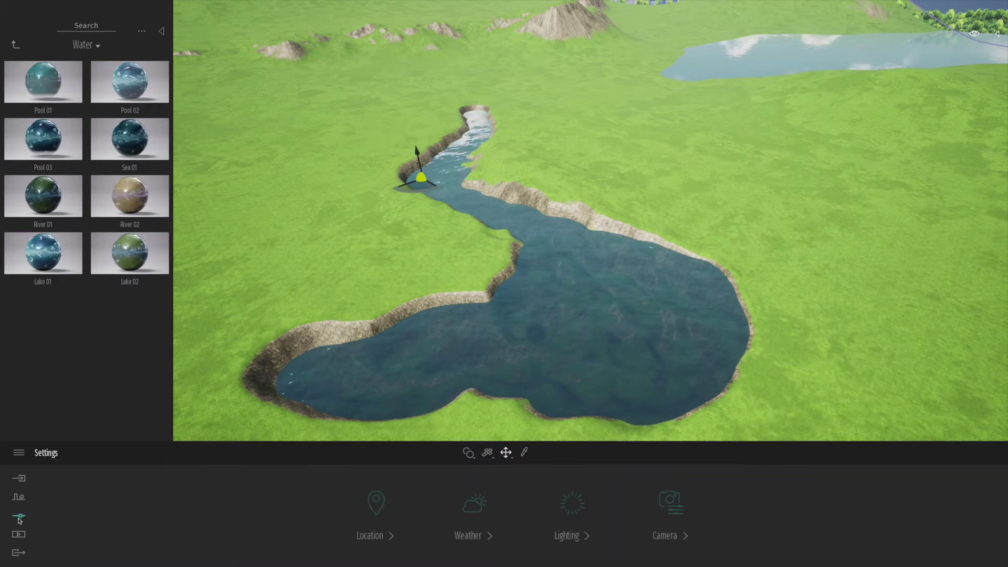
left_click(483, 540)
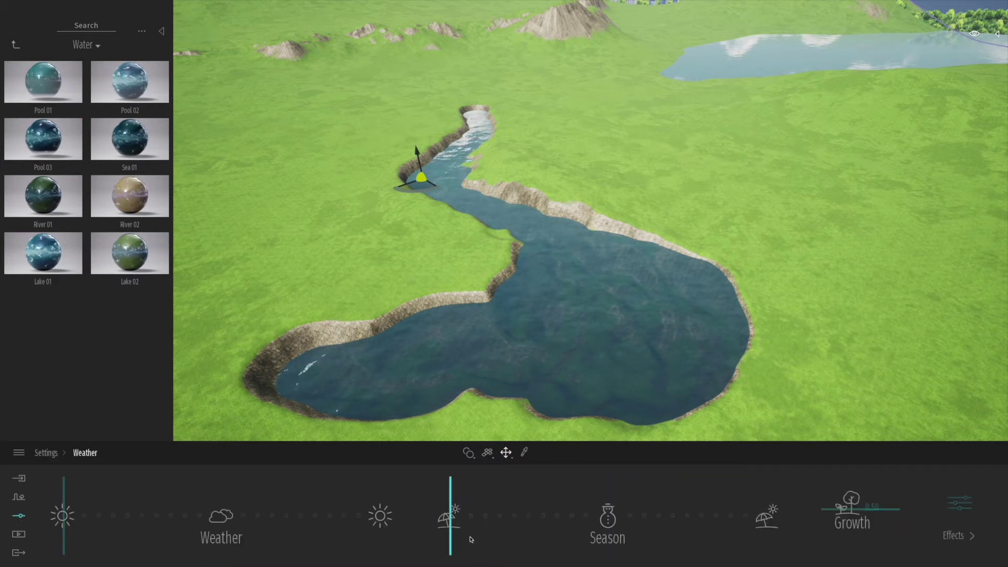
left_click_drag(451, 546, 490, 546)
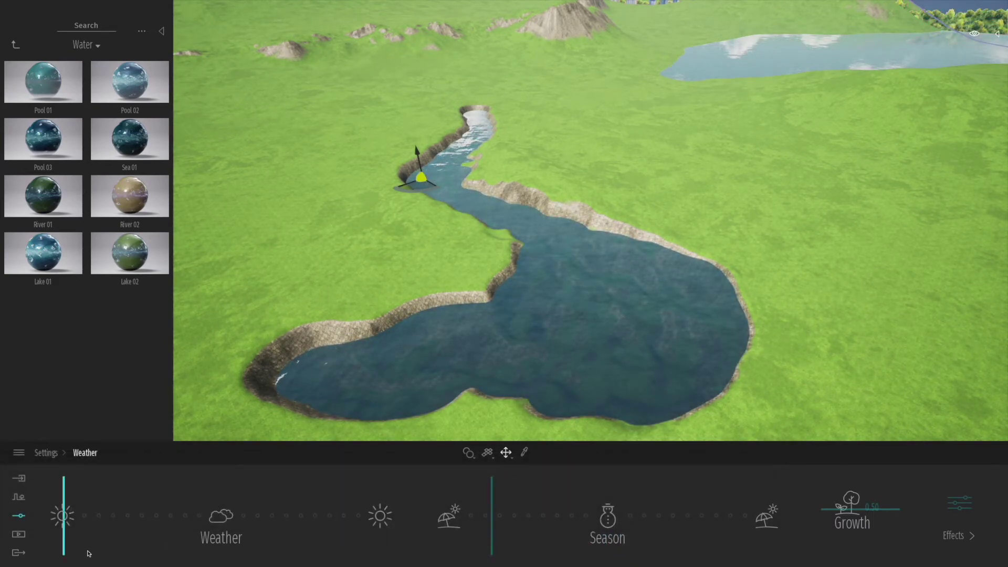
Try cloudy weather over the lake scene and return it to sunny.
left_click_drag(68, 548, 242, 549)
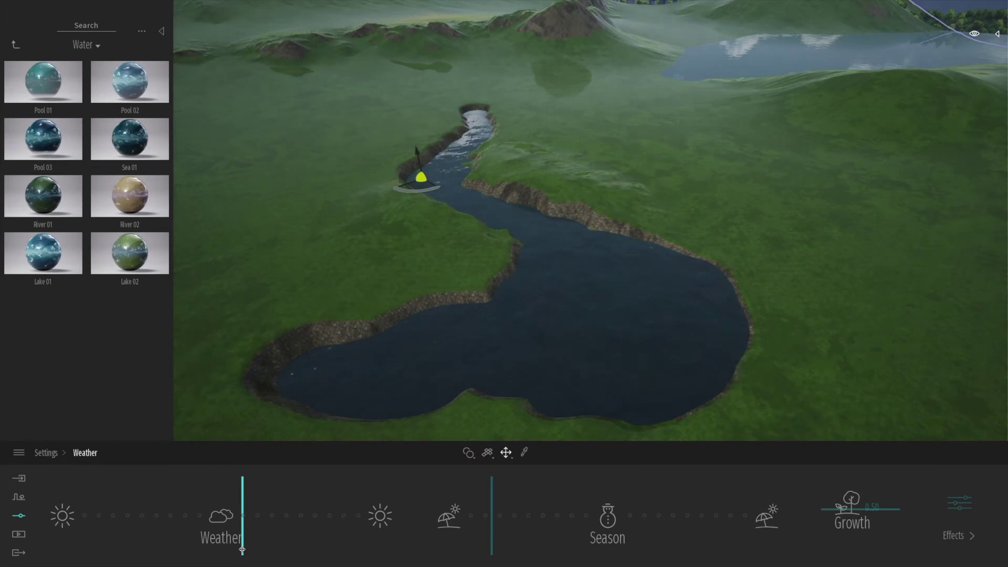
left_click_drag(235, 550, 52, 525)
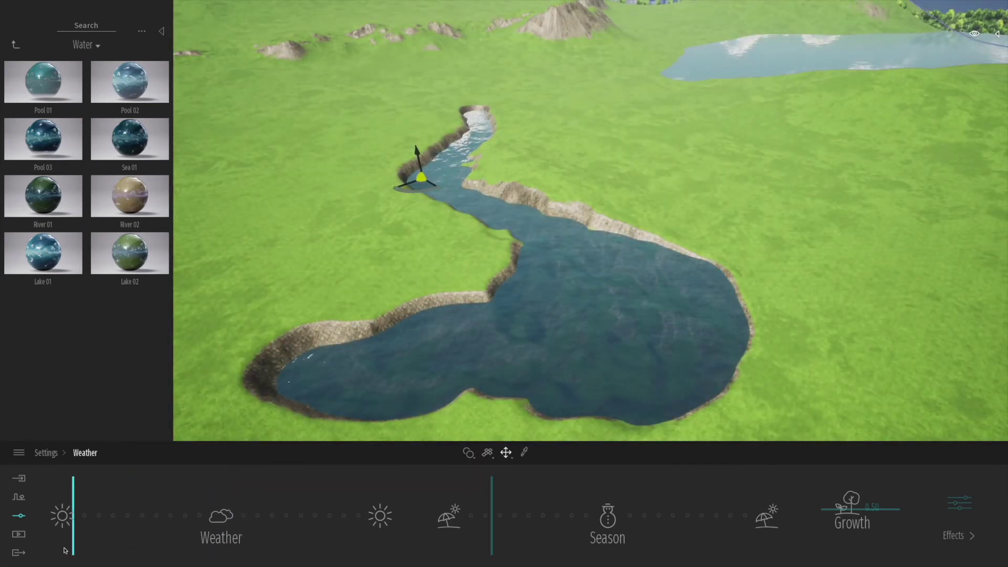
left_click(48, 454)
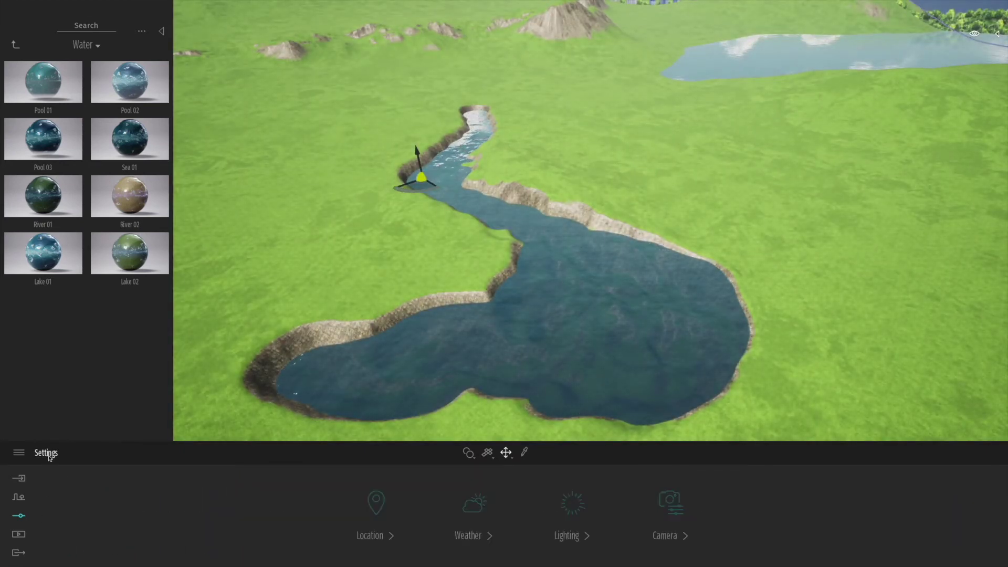
Pick the lake's Pool 02 material, reduce its bump to roughly half and set its texture scale to 0.88.
left_click(645, 381)
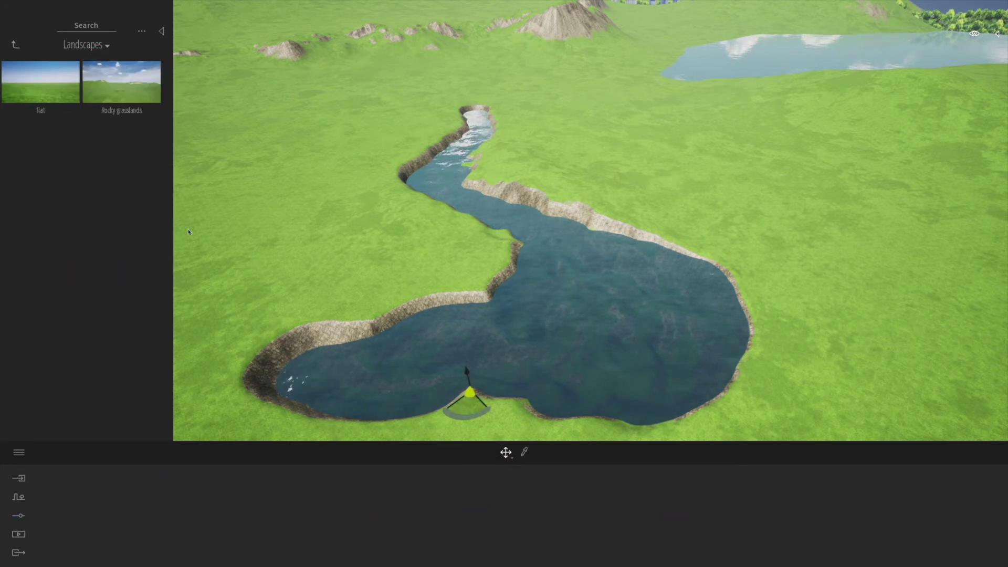
left_click(266, 243)
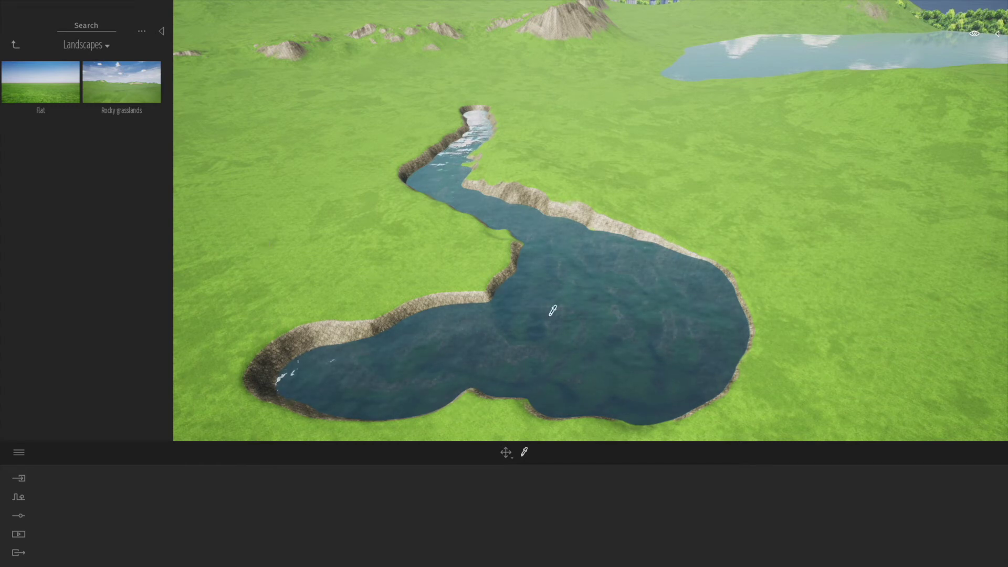
left_click(590, 316)
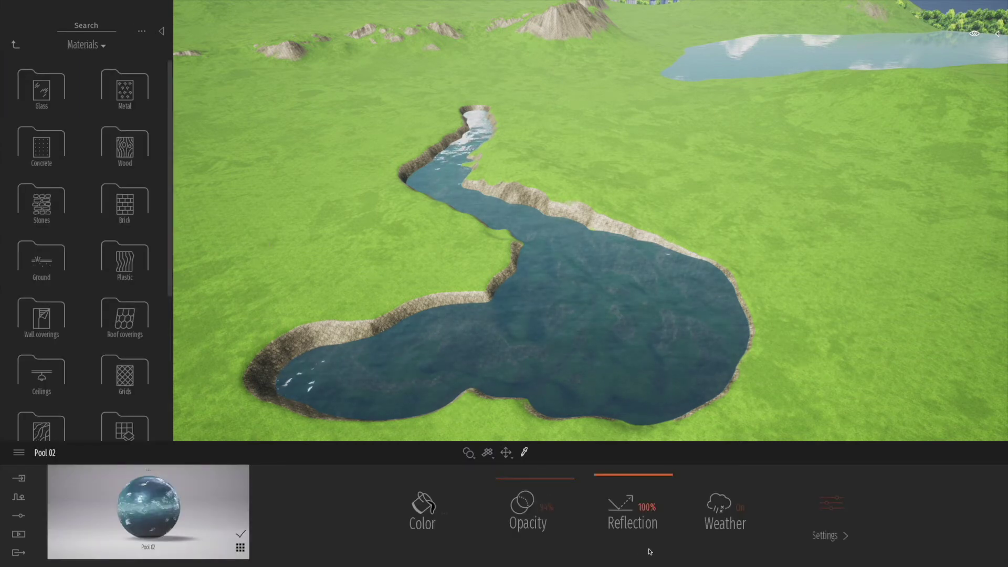
left_click(823, 536)
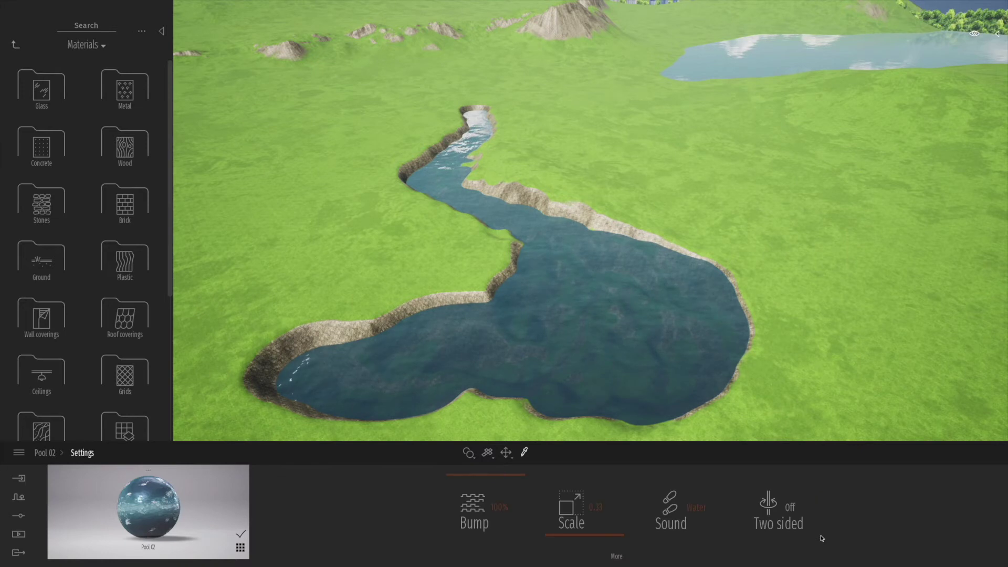
left_click(457, 475)
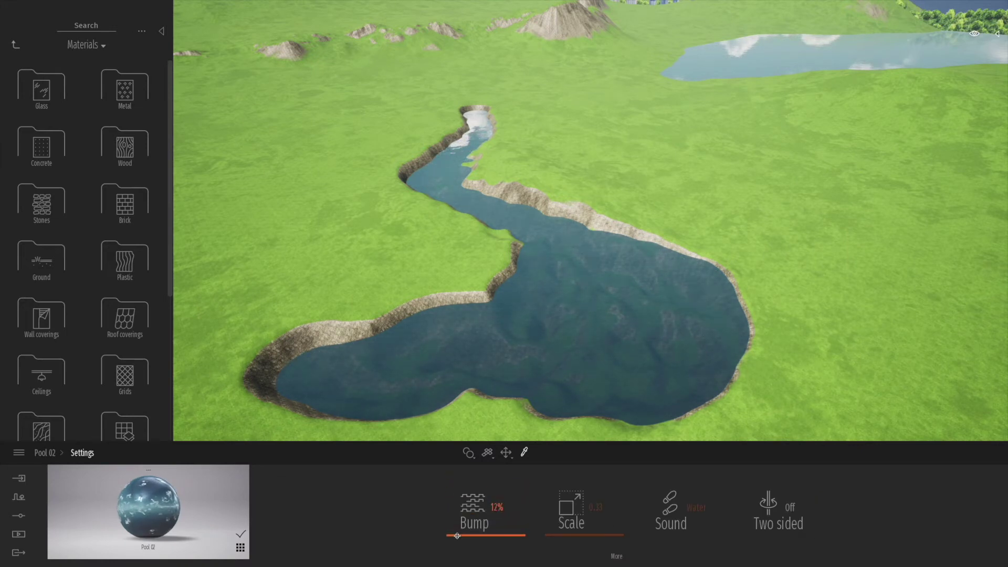
left_click_drag(457, 536, 459, 508)
left_click_drag(545, 538, 549, 513)
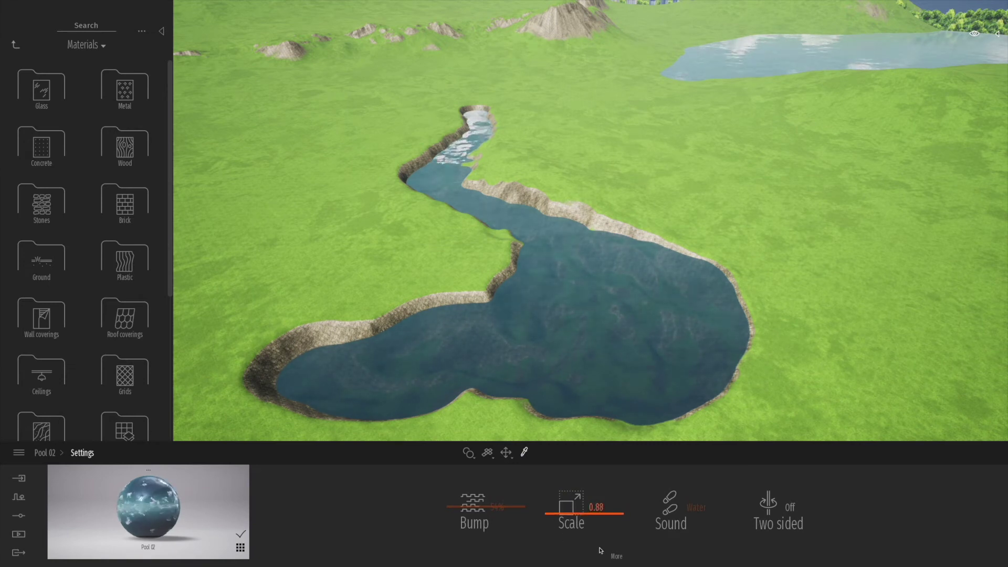
Rotate the Pool 02 water texture to 159°.
left_click(617, 556)
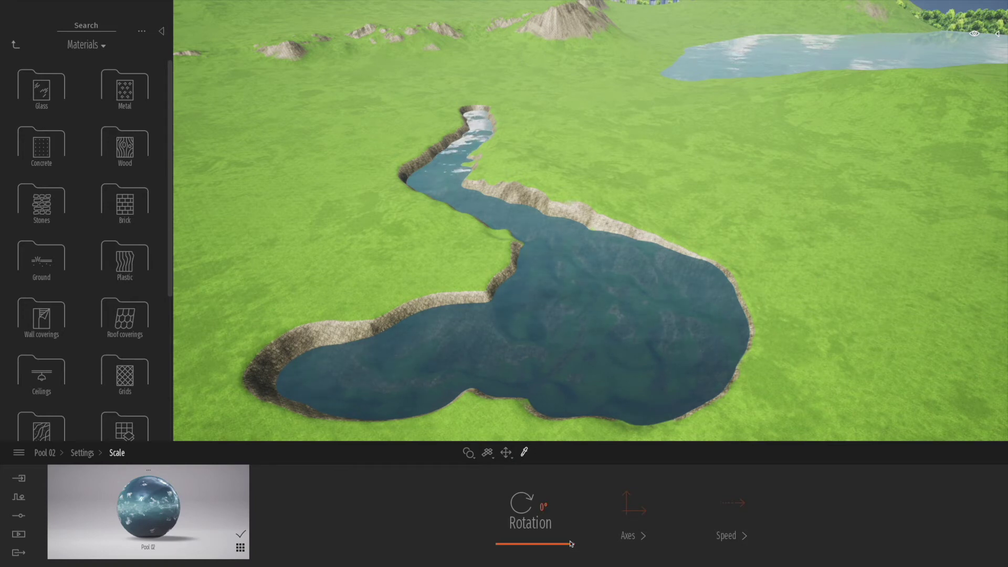
left_click_drag(568, 547, 568, 516)
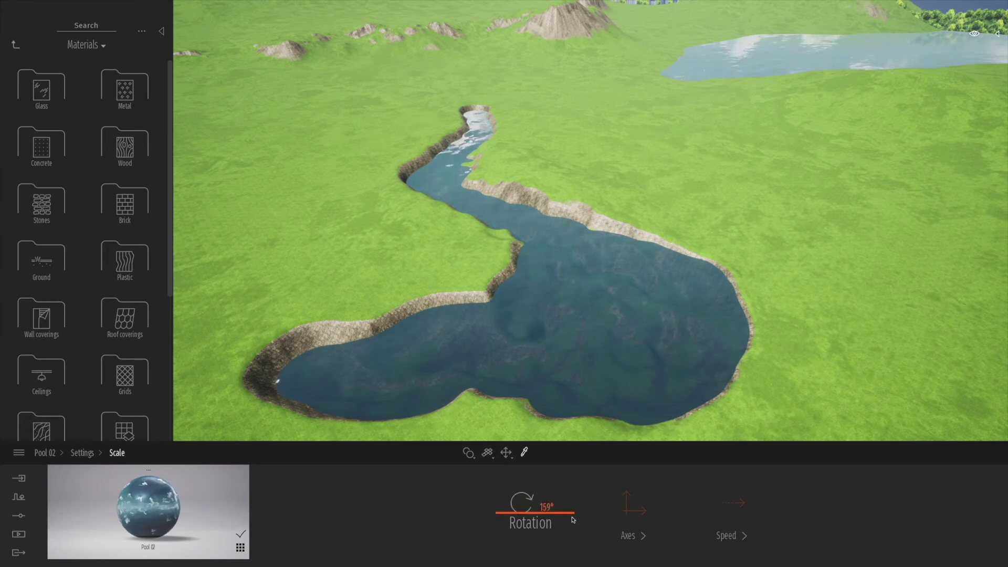
Stretch the Pool 02 water texture to 2.32 on X and increase its stretch on Y.
left_click(628, 535)
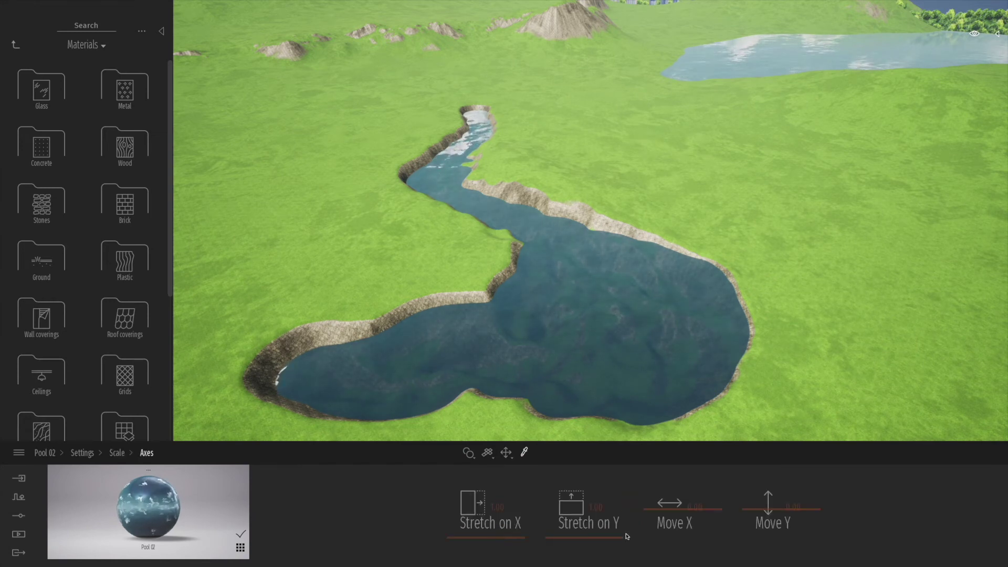
mouse_move(581, 534)
left_mouse_down()
mouse_move(581, 512)
mouse_move(581, 531)
left_mouse_up()
left_click_drag(518, 538, 519, 528)
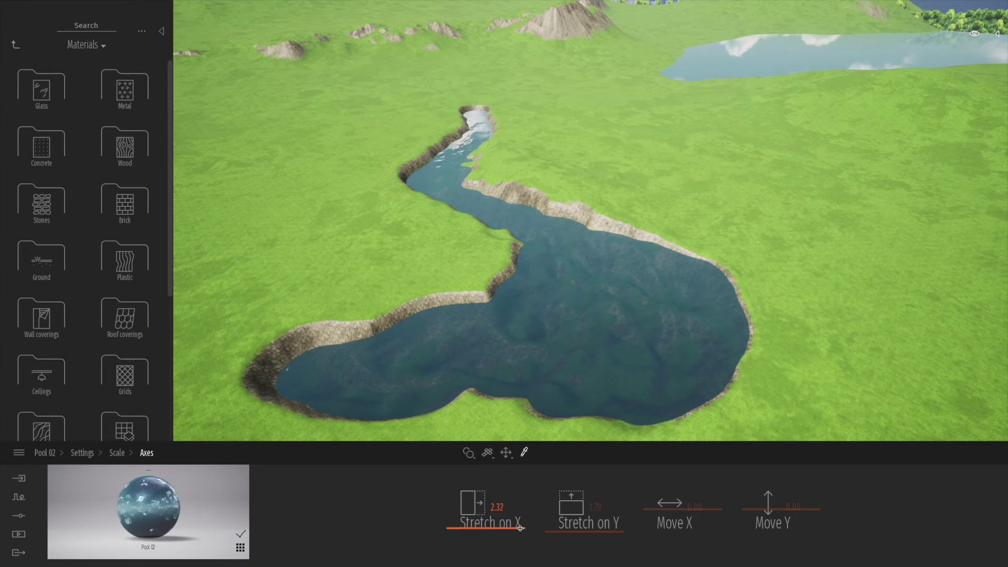
Try a fast water flow on Pool 02 by raising Speed X strongly and Speed Y to 7.28.
left_click(117, 452)
left_click(730, 536)
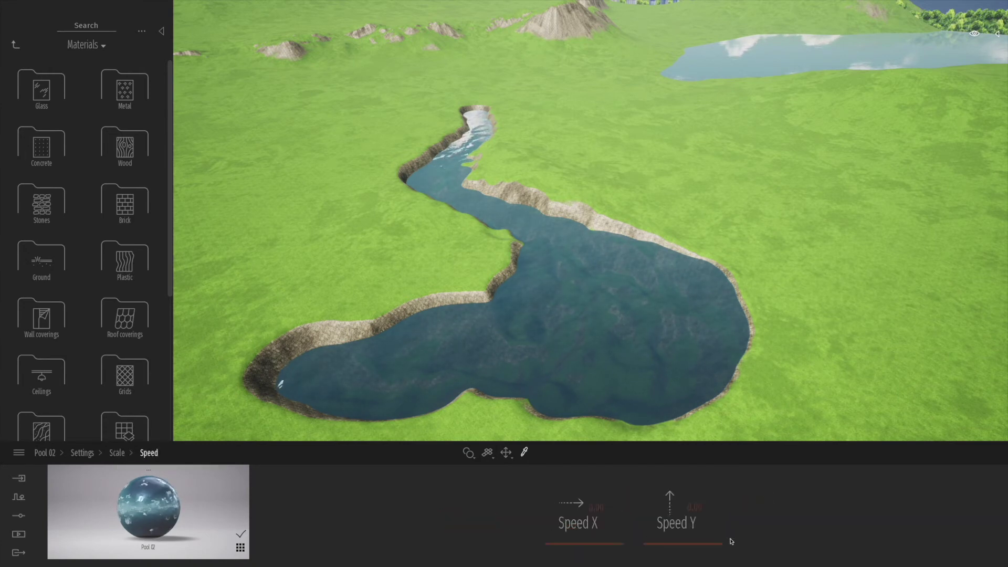
left_click_drag(570, 542, 607, 488)
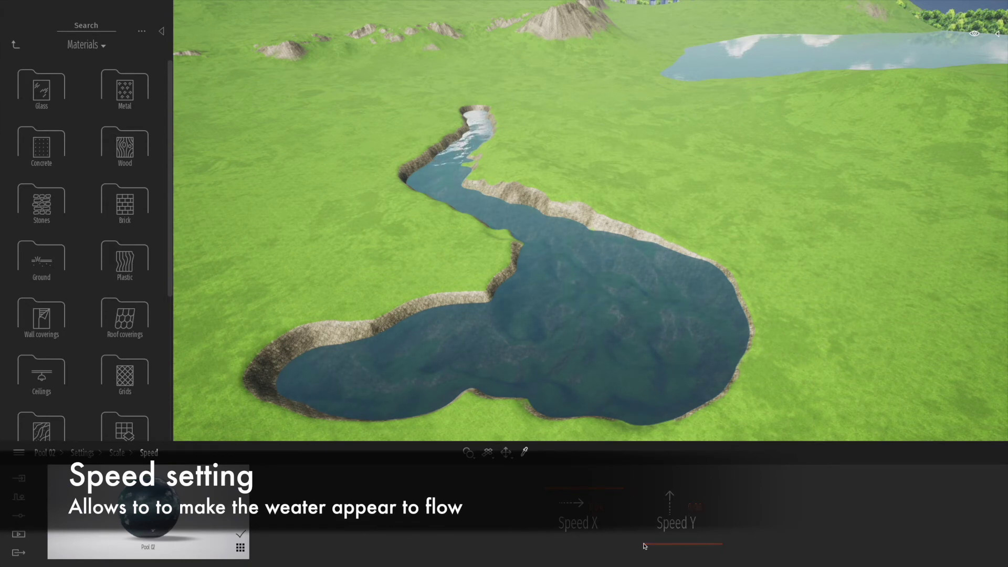
left_click_drag(660, 537, 641, 493)
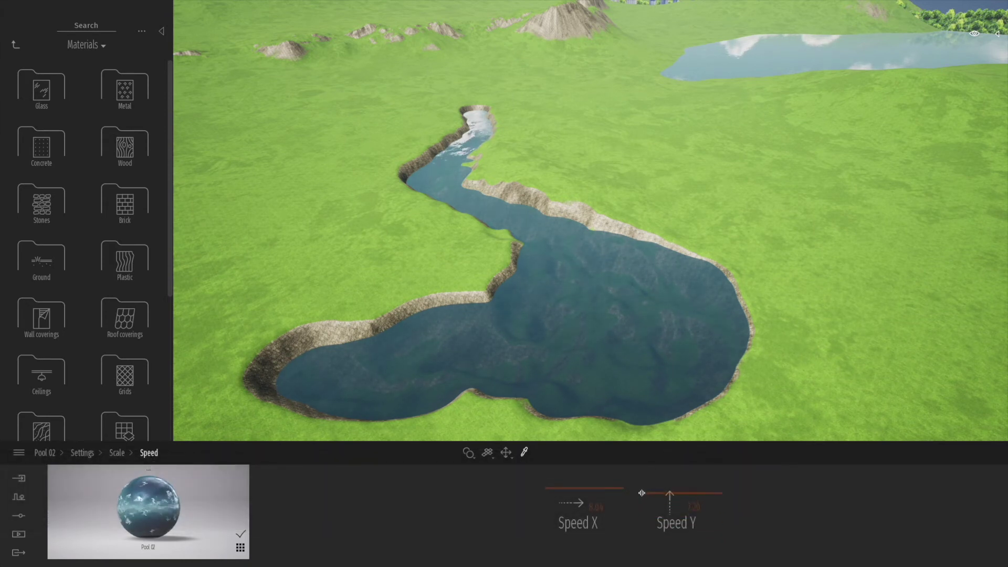
left_click(653, 494)
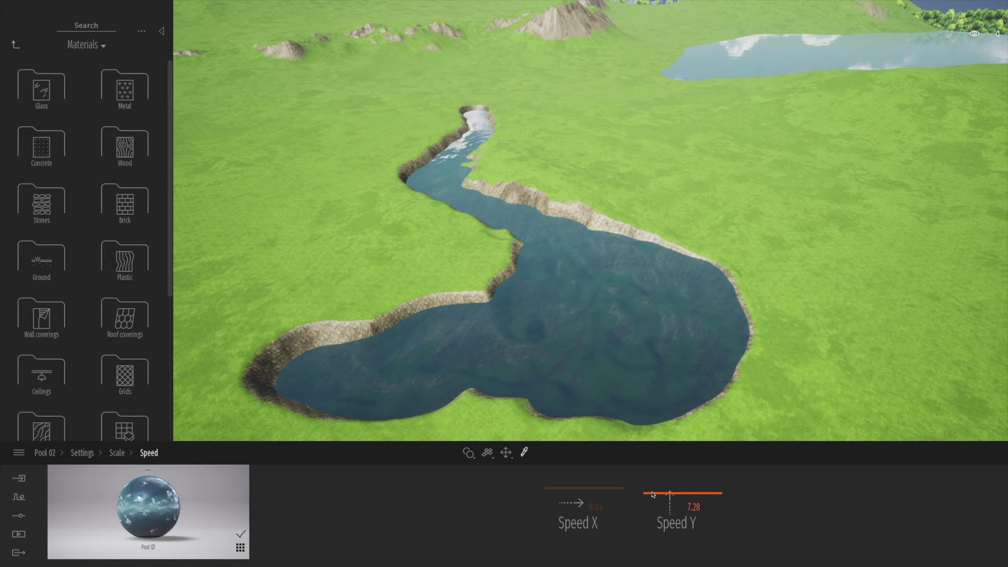
Bring Speed X and Speed Y down to 0.00, then raise both slightly for a gentle flow.
left_click_drag(653, 495, 658, 556)
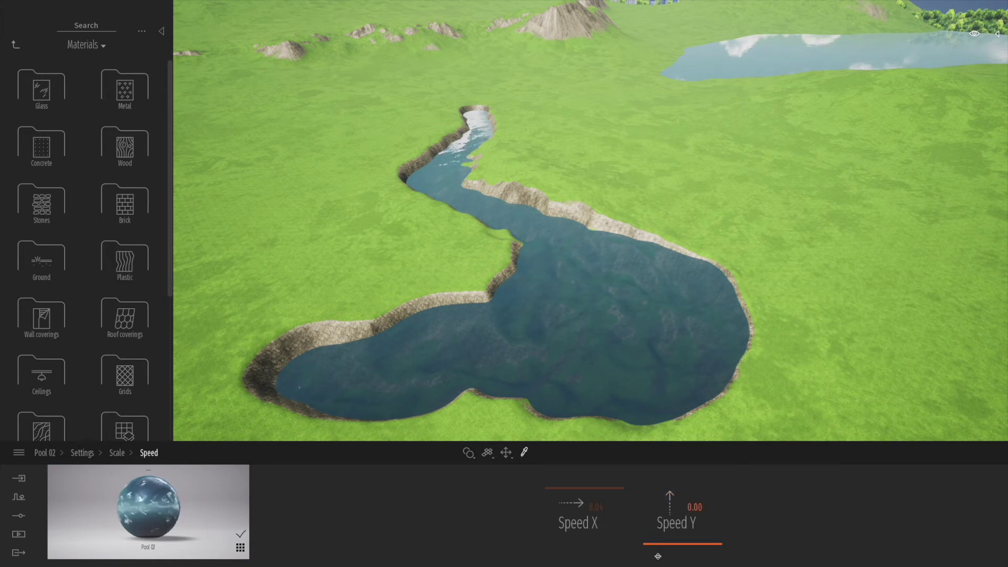
left_click_drag(552, 495, 559, 555)
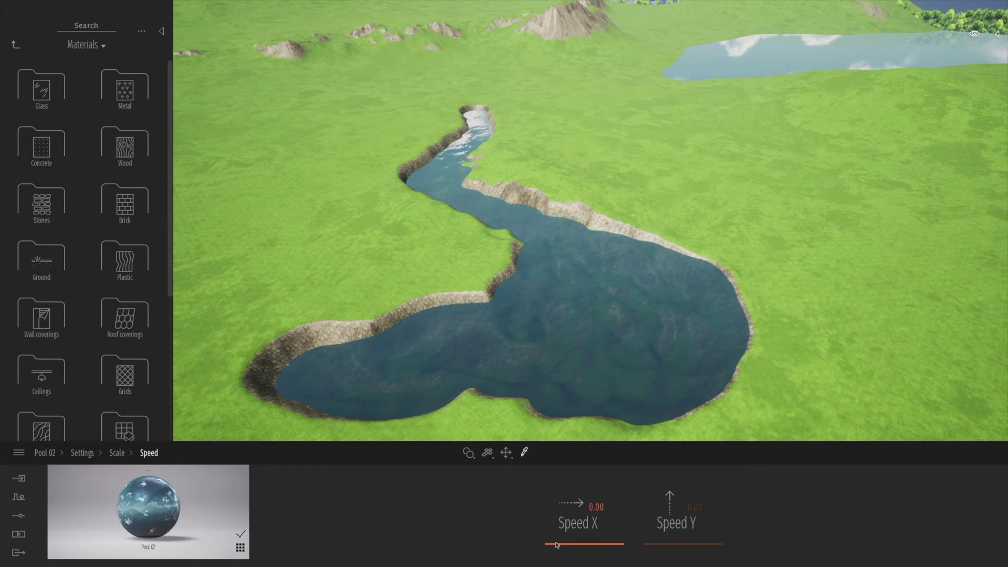
left_click_drag(556, 546, 556, 527)
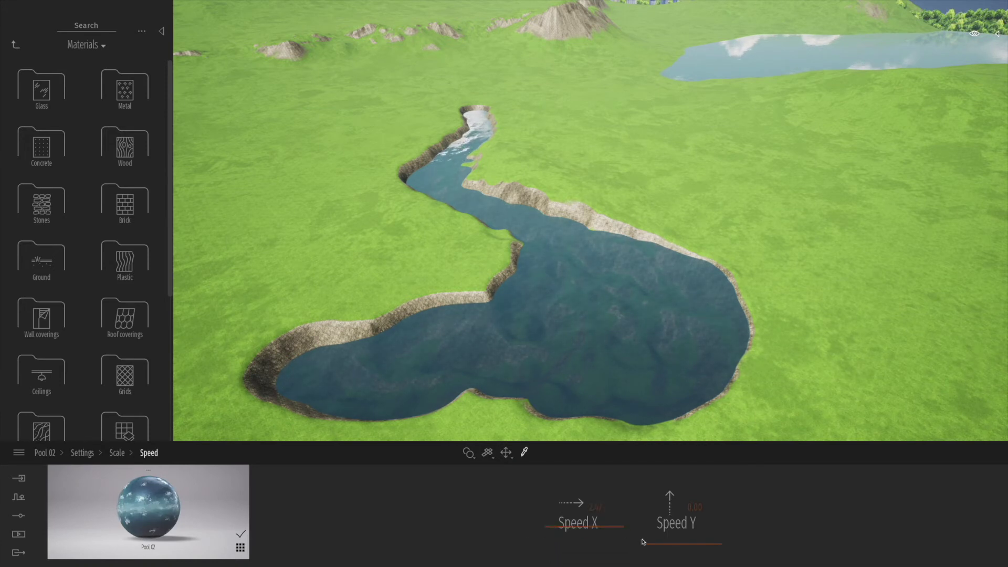
left_click_drag(652, 545, 652, 525)
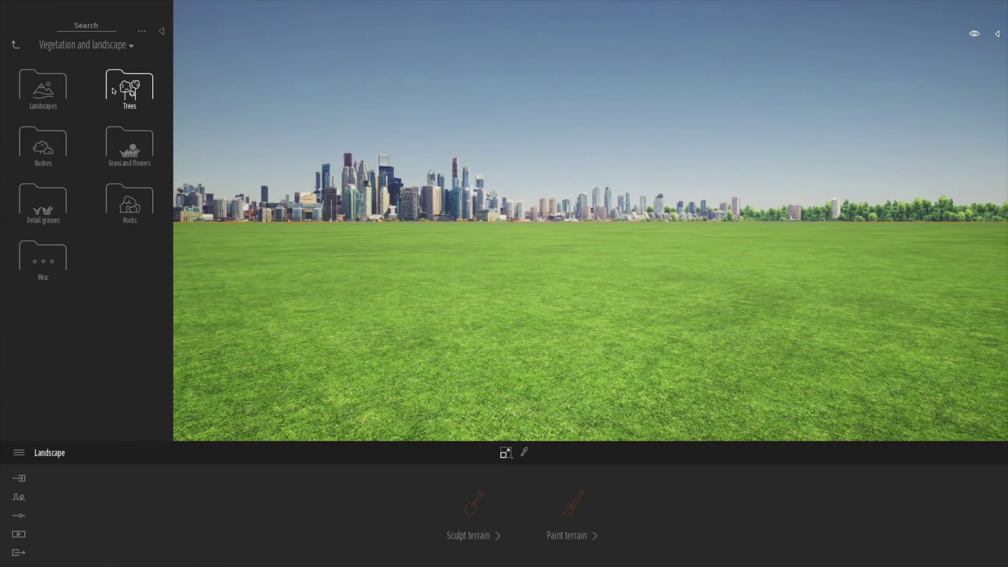
Browse the Trees library and place a Sweet Birch on the flat grass field in front of the skyline.
left_click(113, 91)
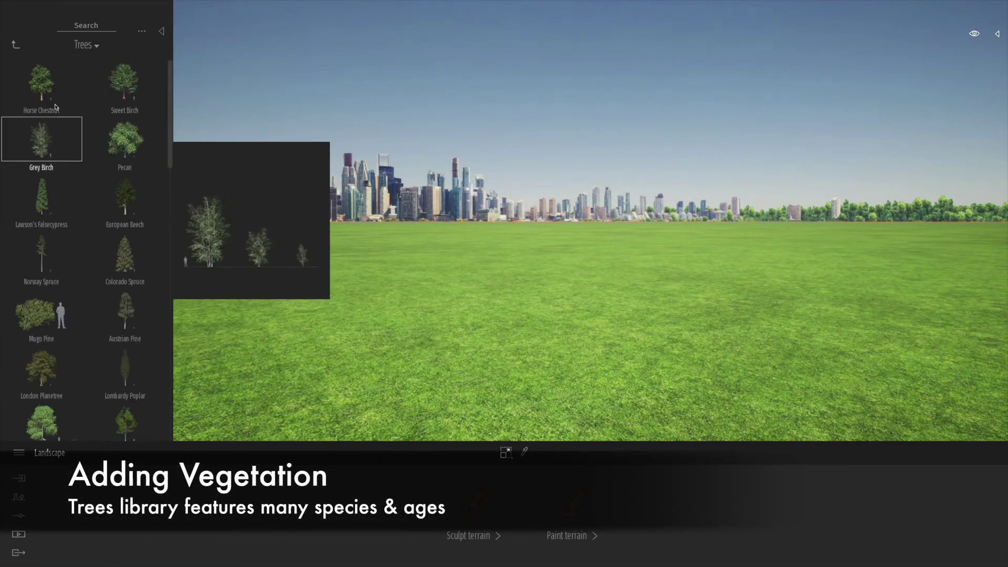
scroll(49, 103, "down", 1)
scroll(49, 106, "down", 8)
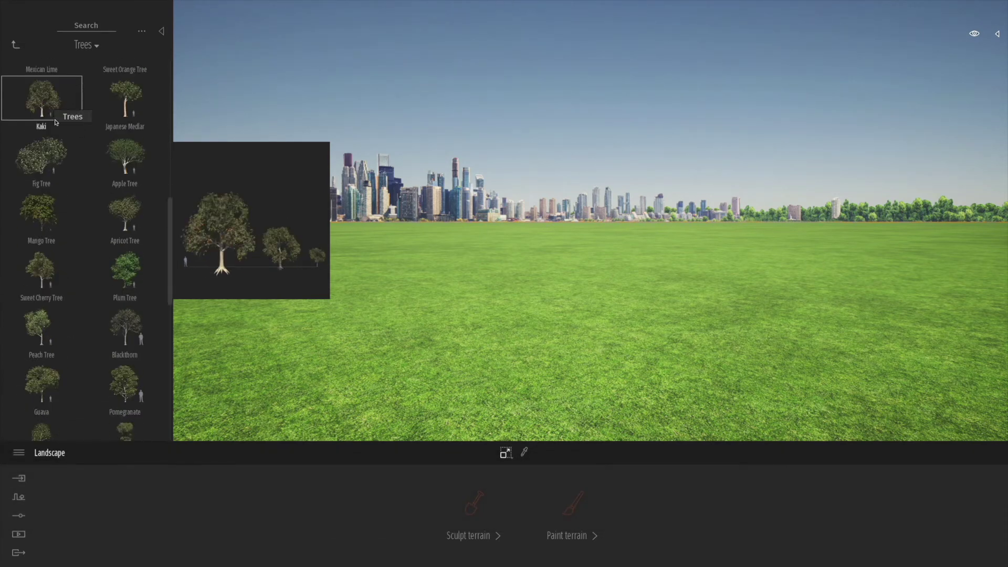
scroll(50, 109, "up", 6)
scroll(57, 122, "up", 4)
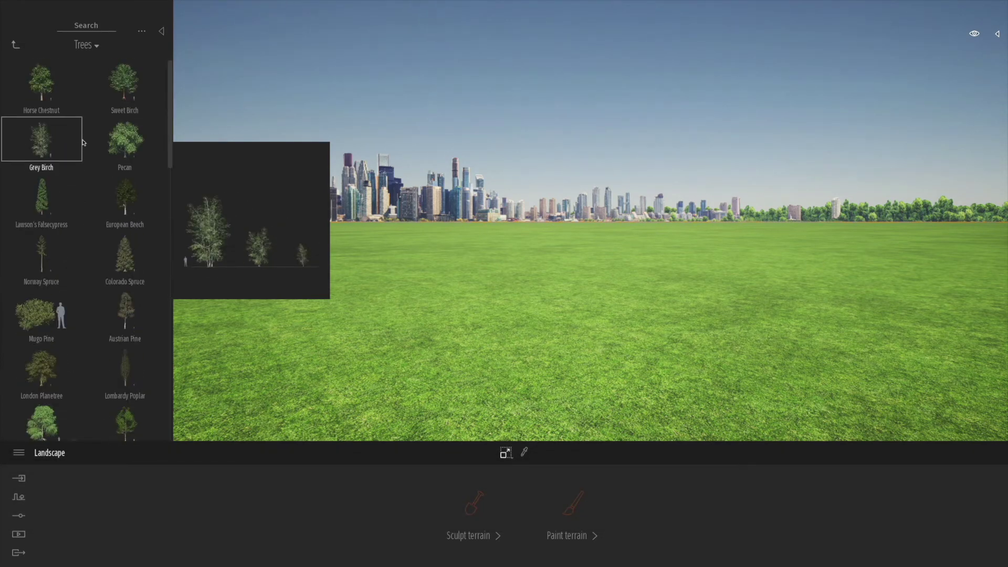
left_click_drag(296, 158, 636, 299)
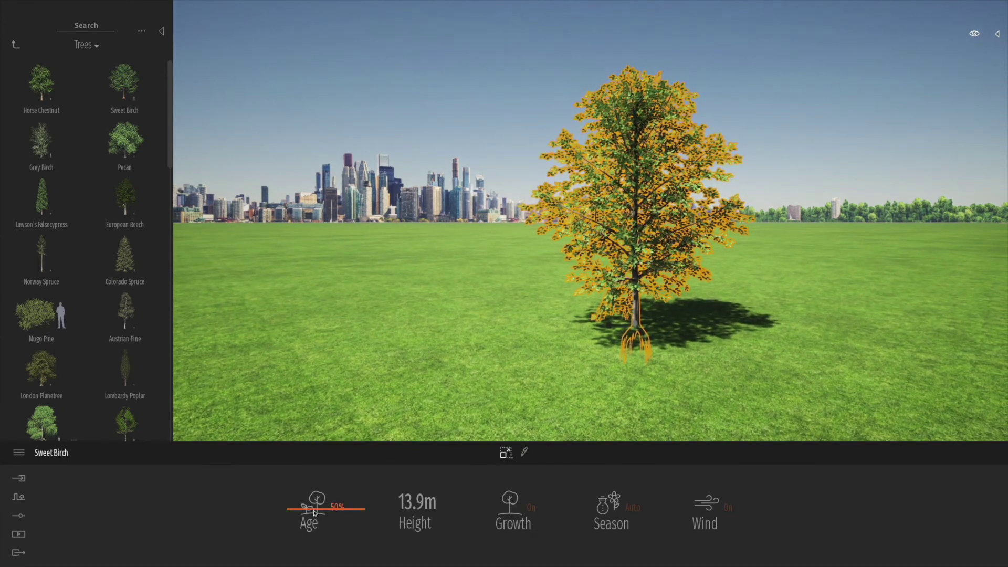
Set the Sweet Birch's age to 37% and toggle its growth off and on again.
mouse_move(312, 509)
left_mouse_down()
mouse_move(319, 480)
mouse_move(315, 518)
left_mouse_up()
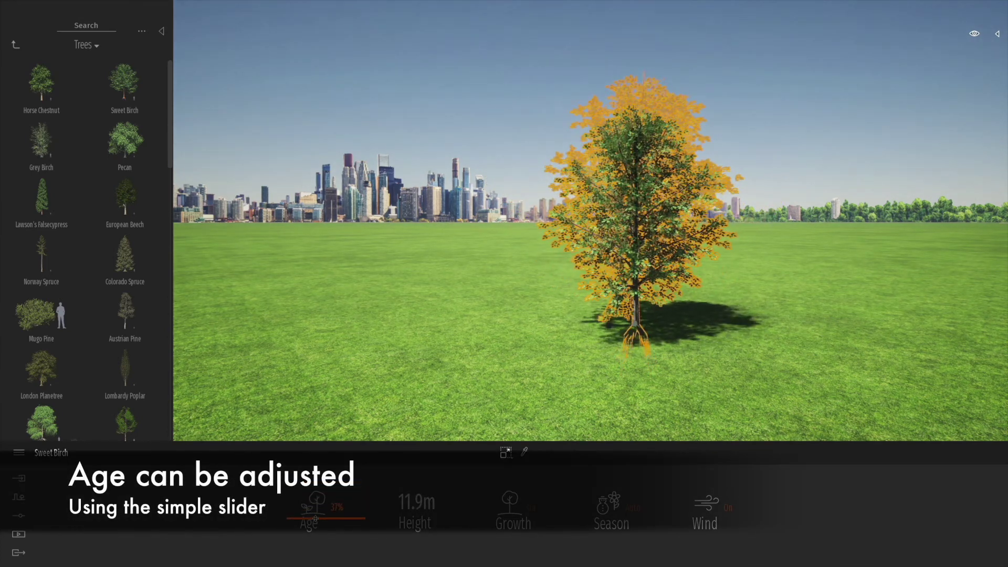
left_click(532, 523)
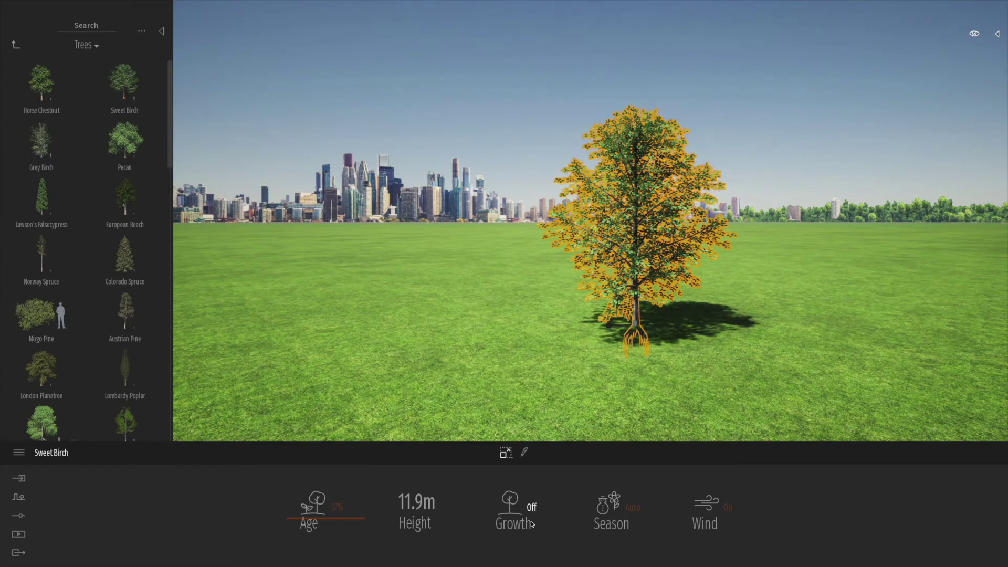
left_click(532, 524)
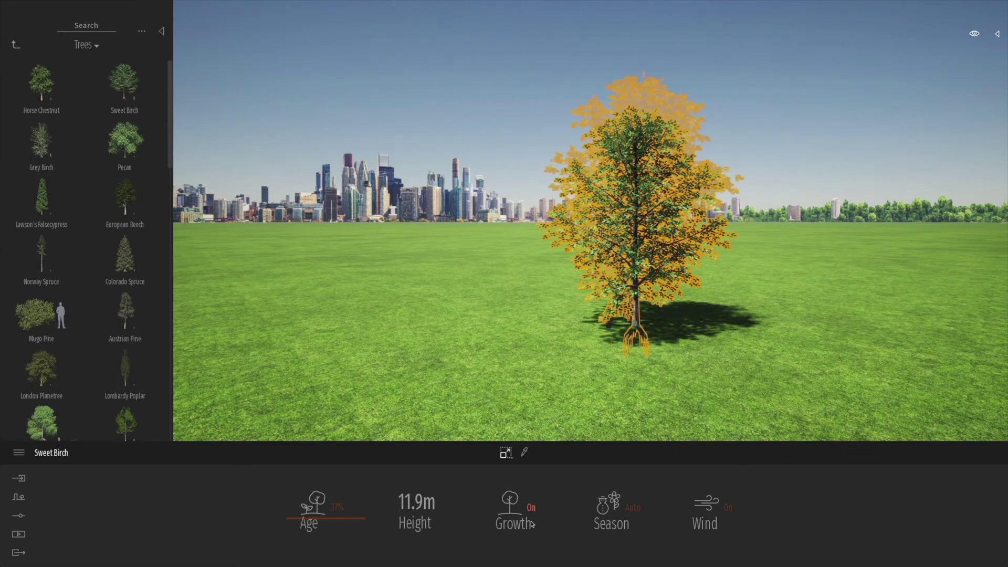
Try Summer, Autumn and Winter on the Sweet Birch, return its season to Auto and deselect the tree.
left_click(627, 508)
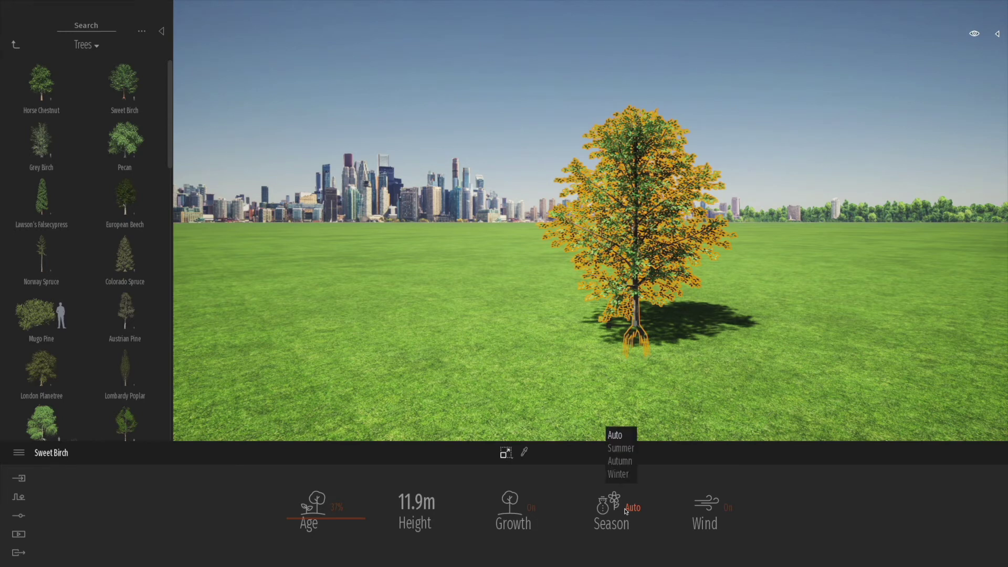
left_click(621, 449)
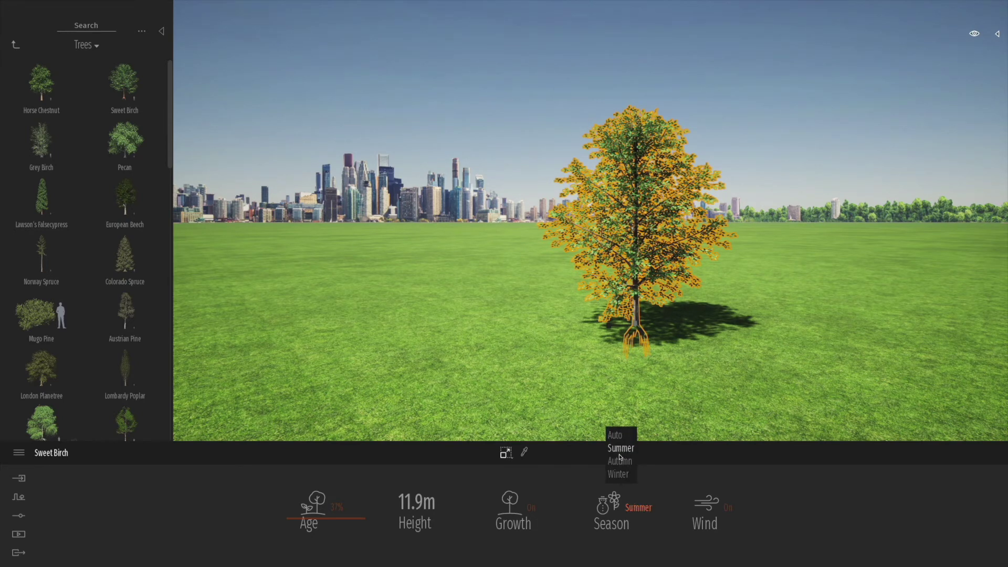
left_click(627, 508)
left_click(620, 461)
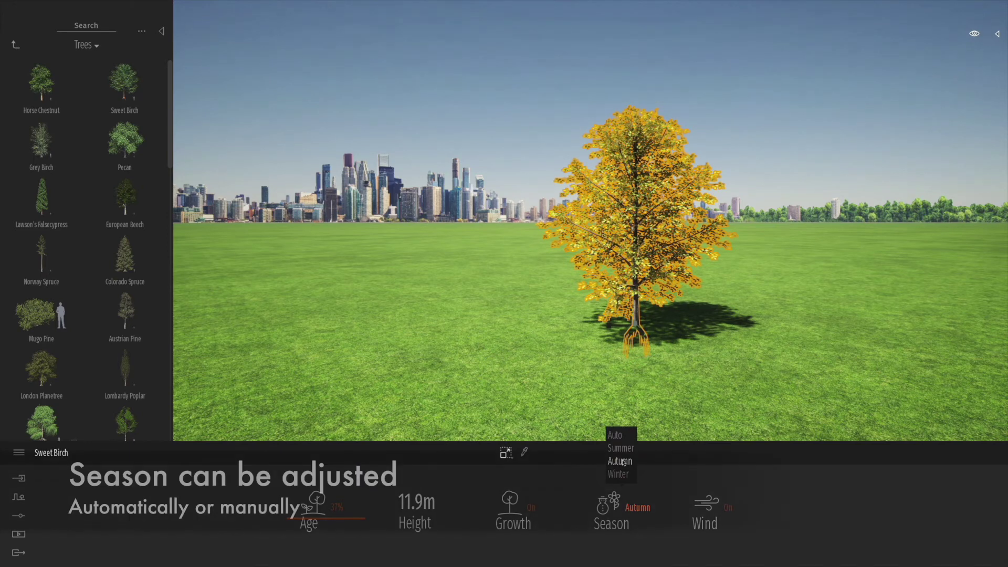
left_click(619, 474)
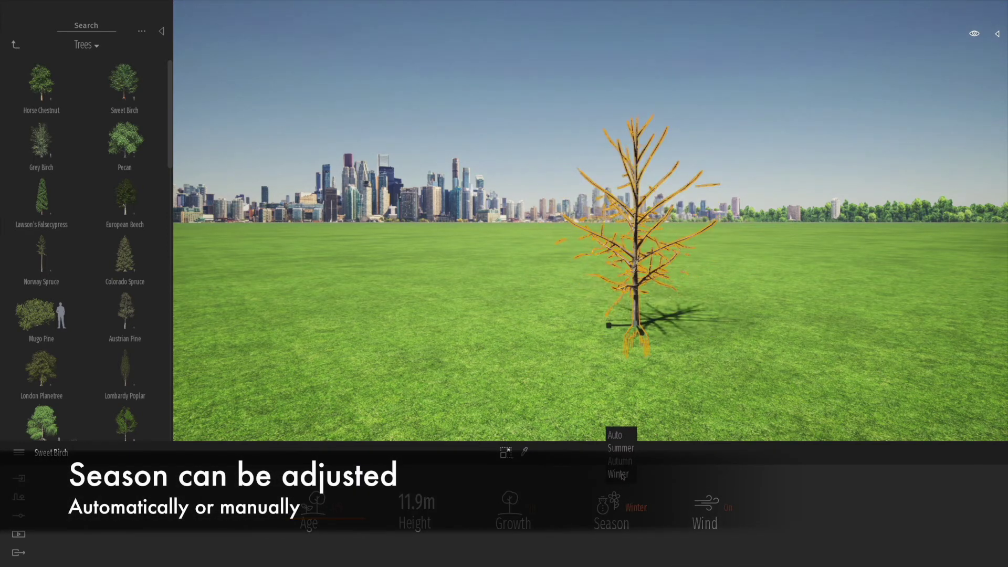
left_click(615, 435)
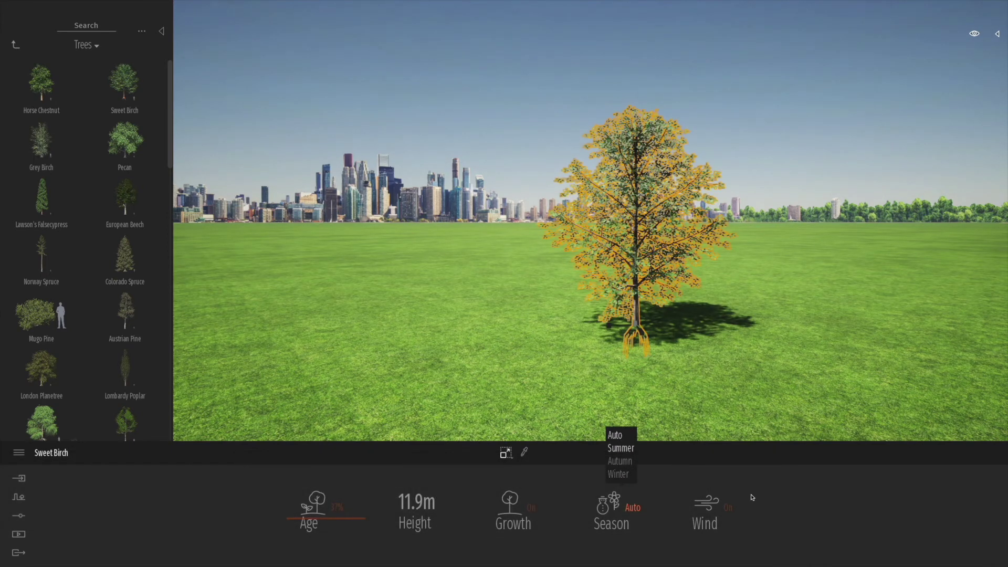
left_click(740, 376)
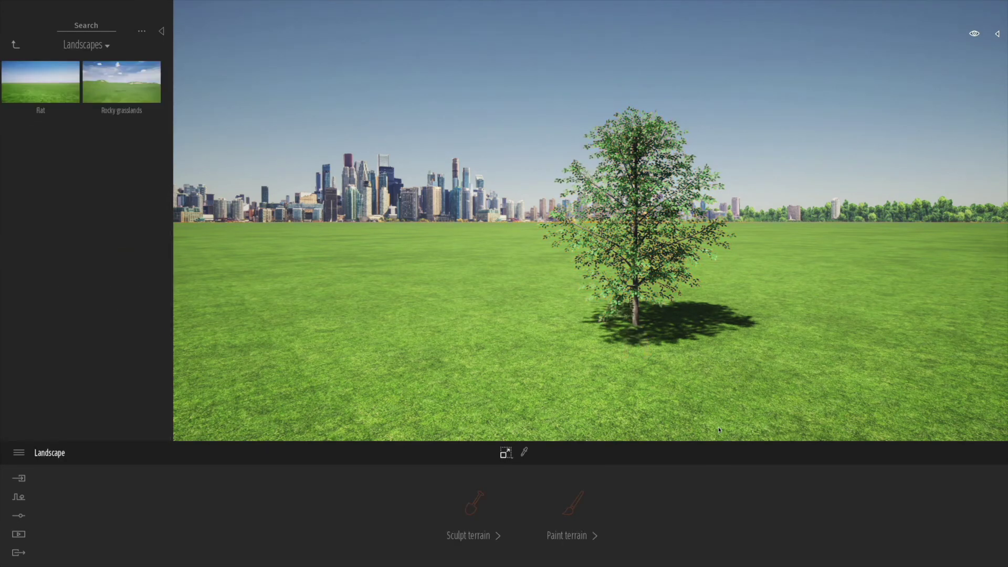
Place a European Beech from the Trees library on the grass beside the Sweet Birch.
left_click(632, 306)
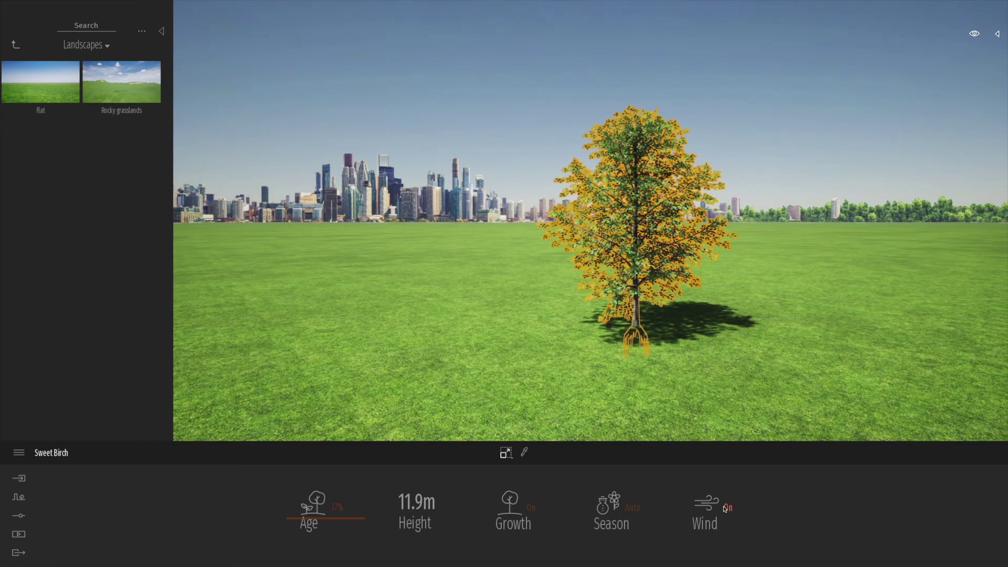
left_click(15, 45)
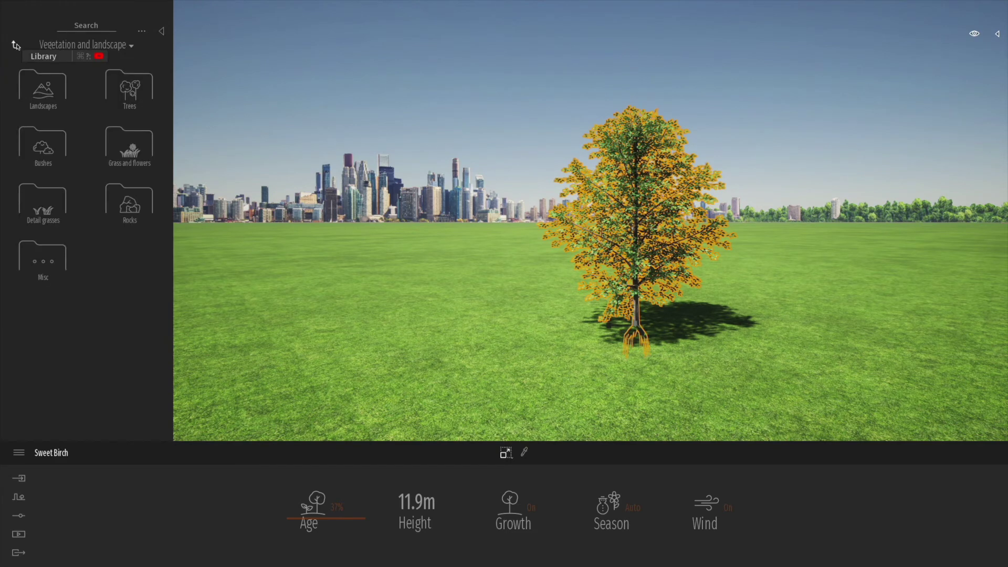
left_click(134, 101)
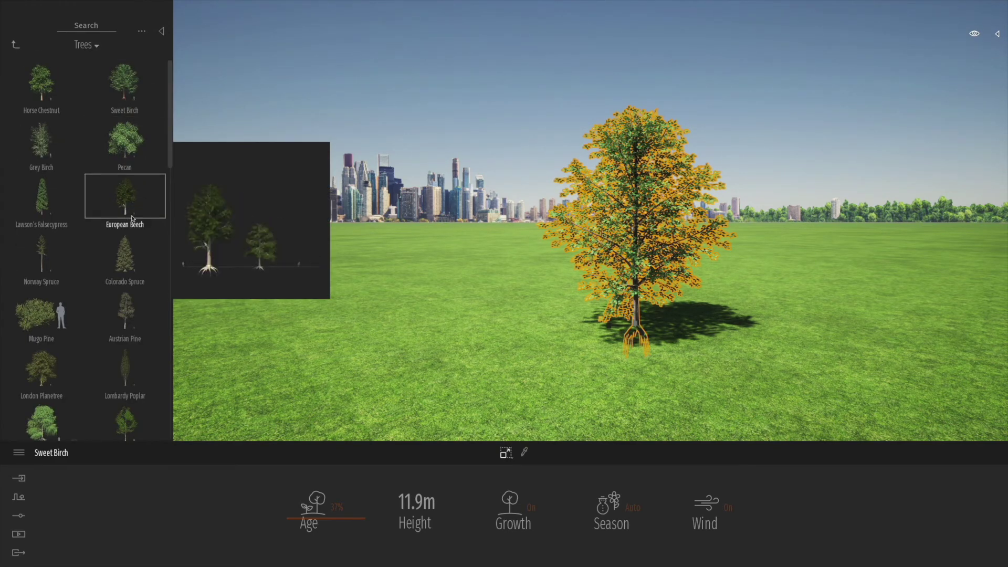
left_click_drag(129, 216, 808, 335)
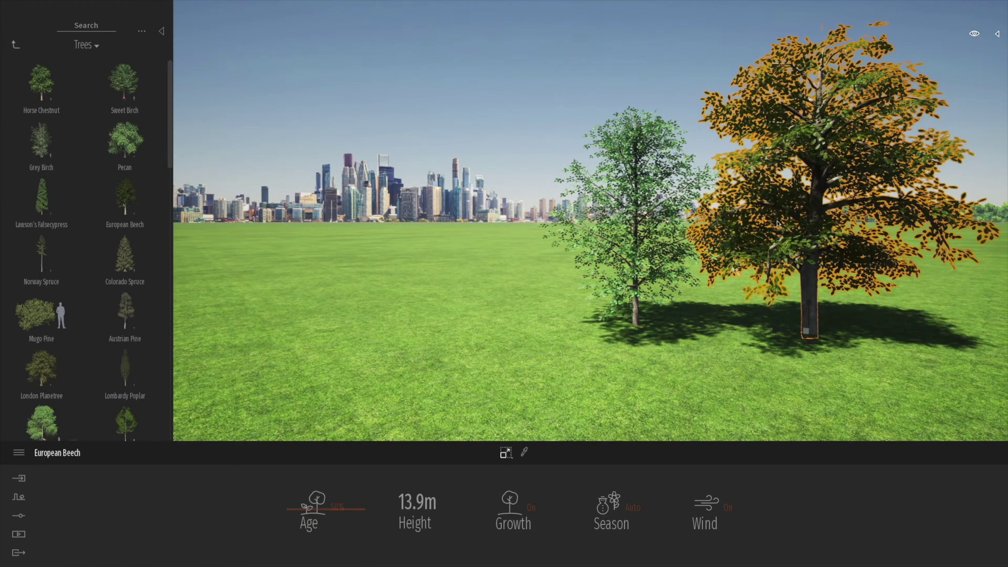
Look through the Bushes library and place a Bush base 1 on the grass in front of the trees.
left_click(16, 46)
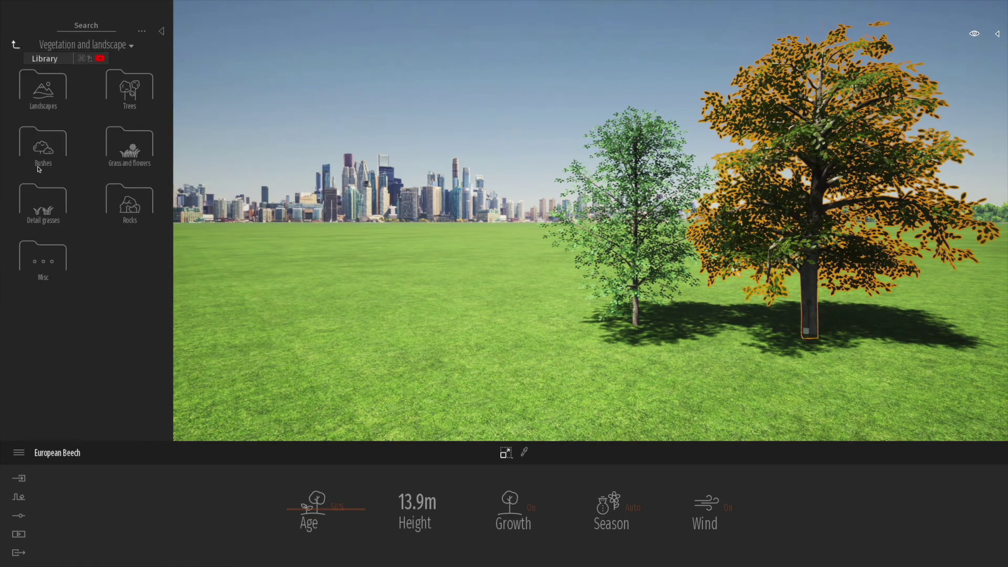
left_click(43, 140)
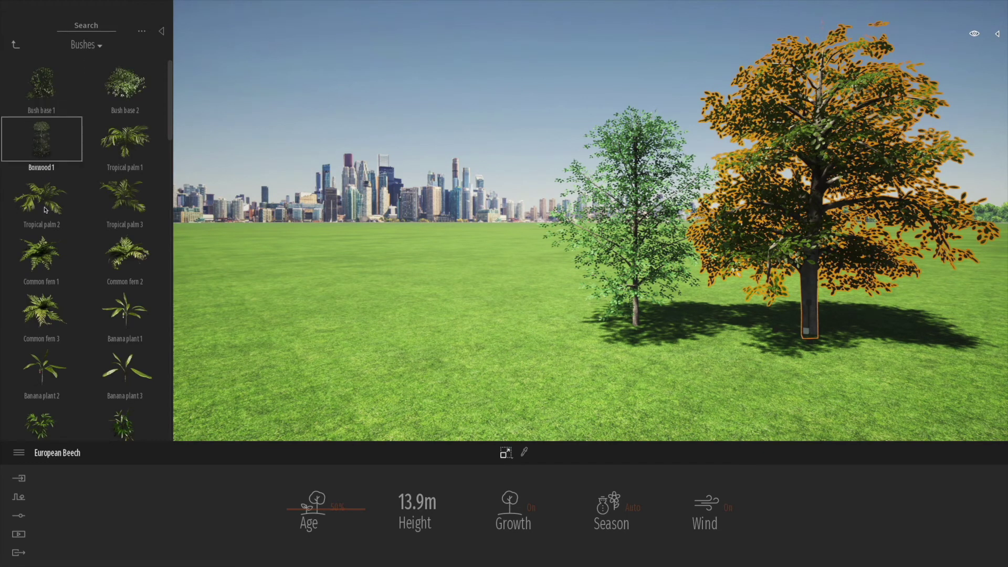
scroll(48, 230, "down", 1)
scroll(49, 230, "down", 20)
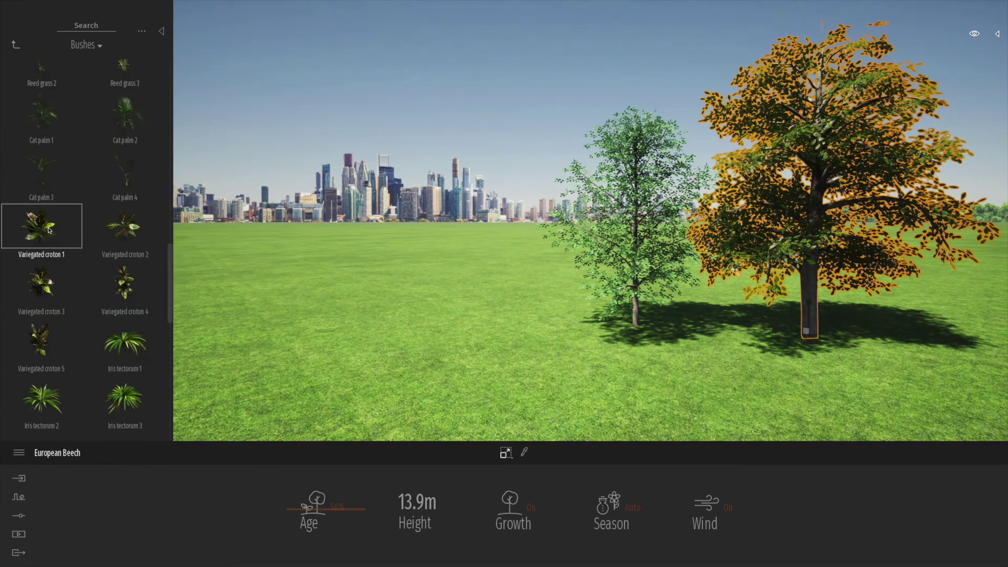
scroll(49, 230, "down", 2)
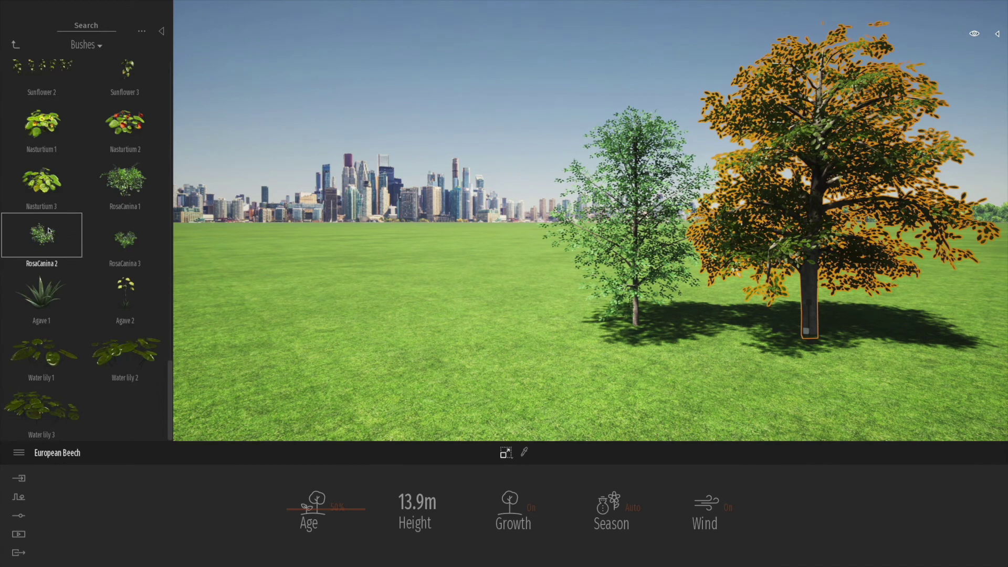
scroll(49, 230, "up", 20)
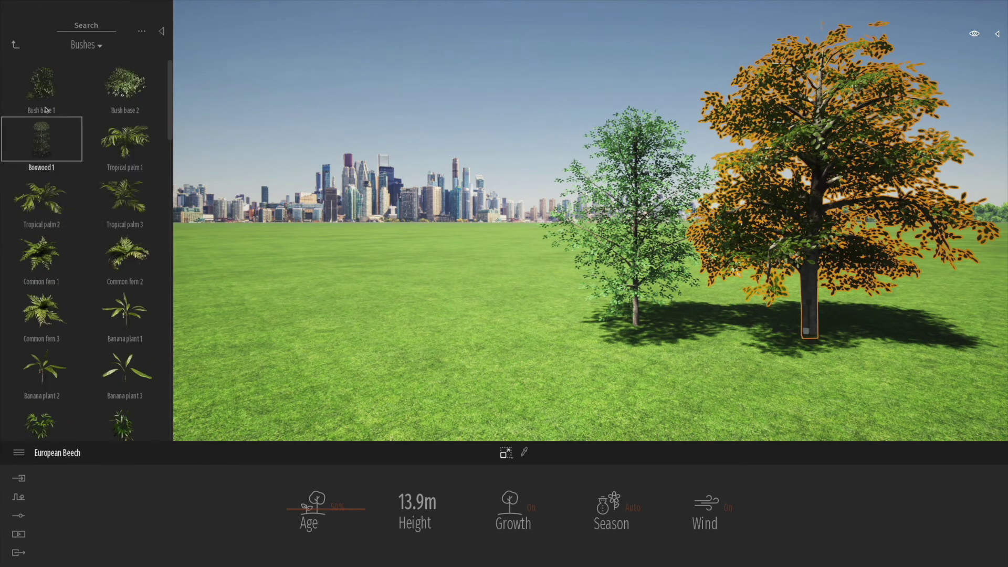
left_click_drag(46, 109, 496, 391)
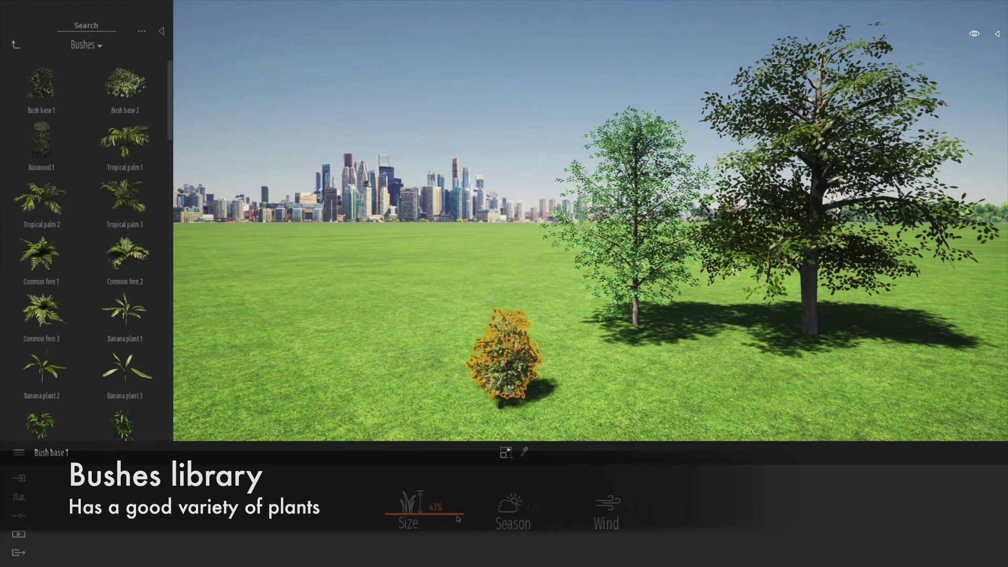
Set the Bush base 1's size to 36%, try Autumn and Winter, and return its season to Auto.
mouse_move(460, 511)
left_mouse_down()
mouse_move(465, 494)
mouse_move(464, 521)
left_mouse_up()
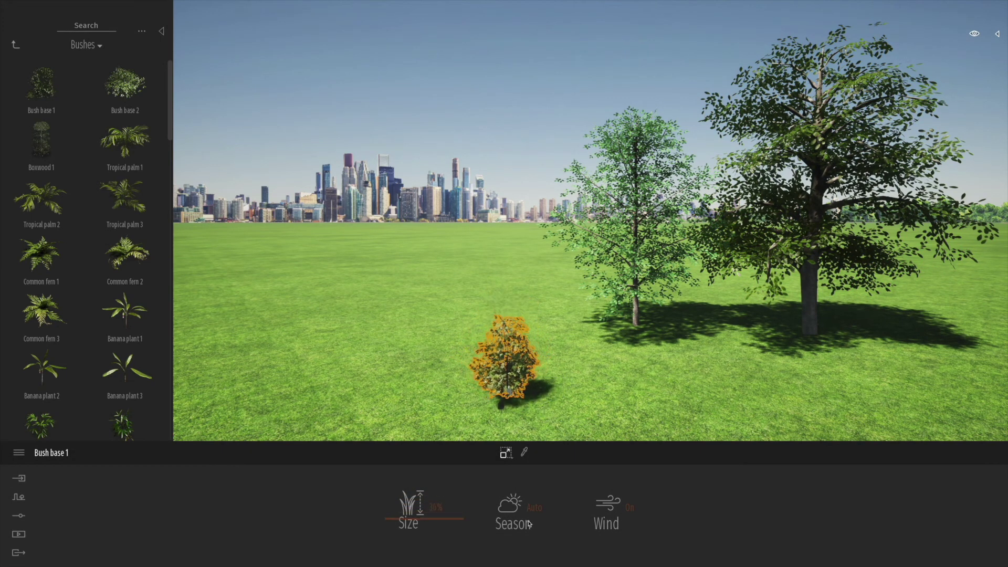
left_click(541, 515)
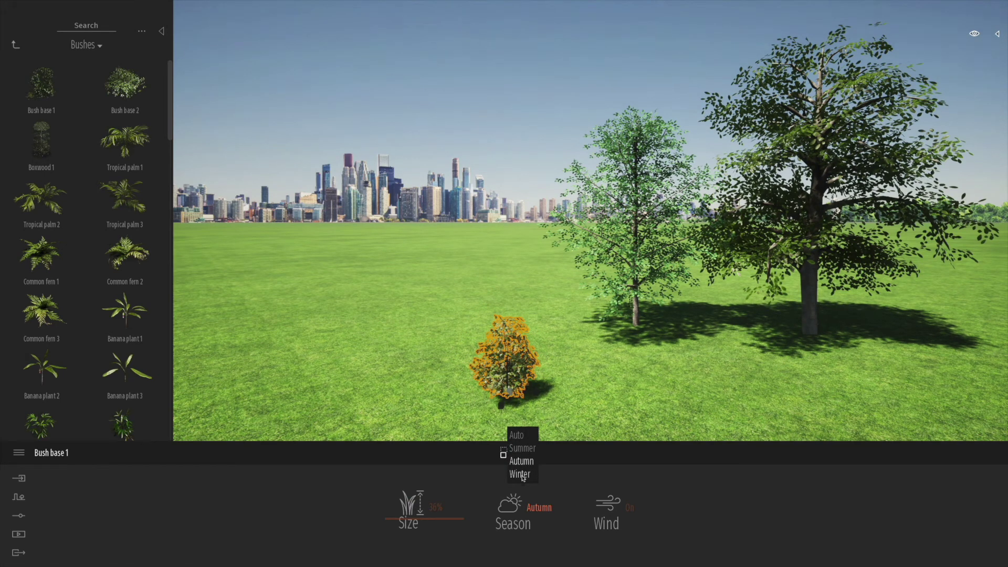
left_click(522, 474)
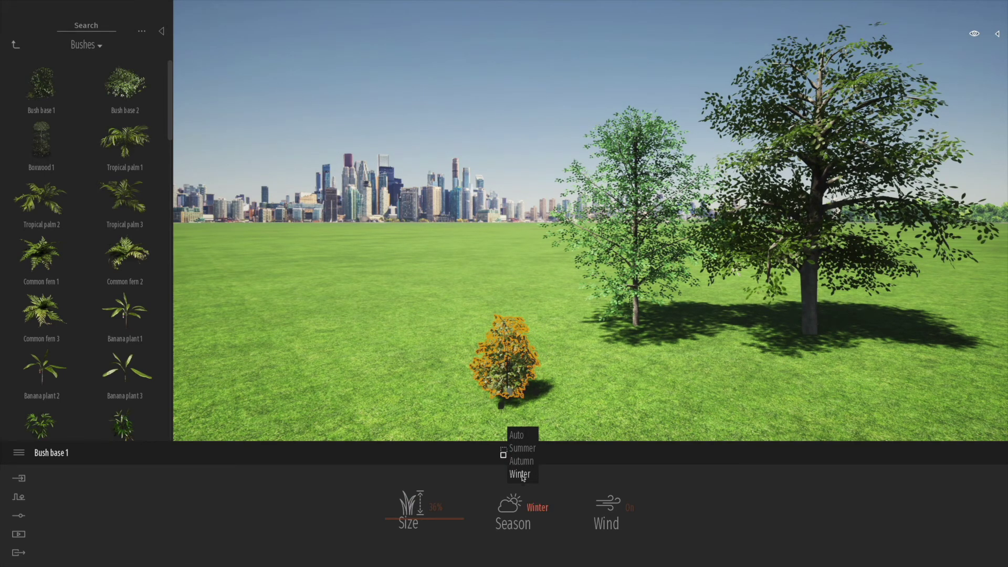
left_click(516, 435)
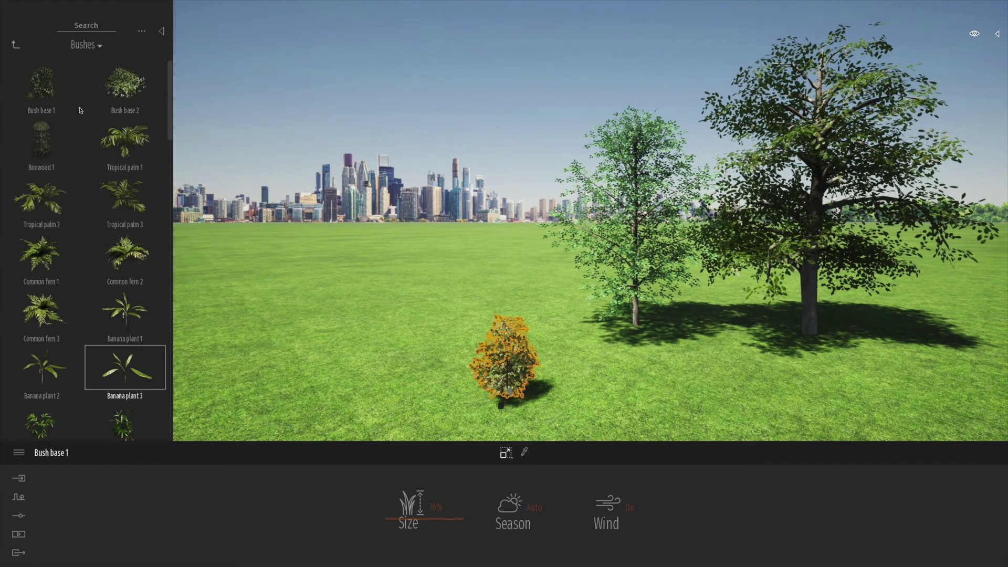
Place a Lawn 01 patch from the Grass and flowers library on the ground beside the bush.
left_click(14, 46)
left_click(131, 149)
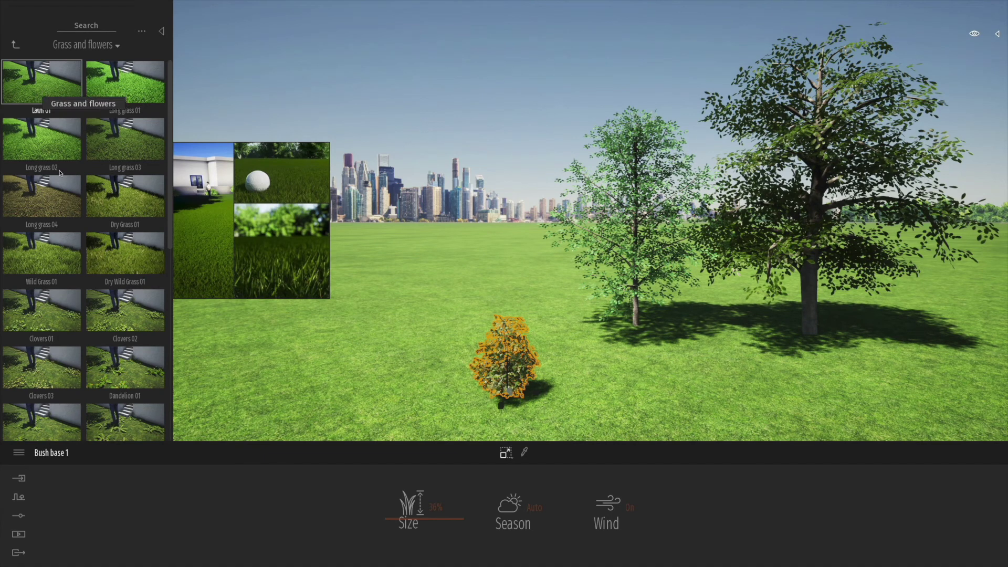
left_click_drag(60, 172, 429, 407)
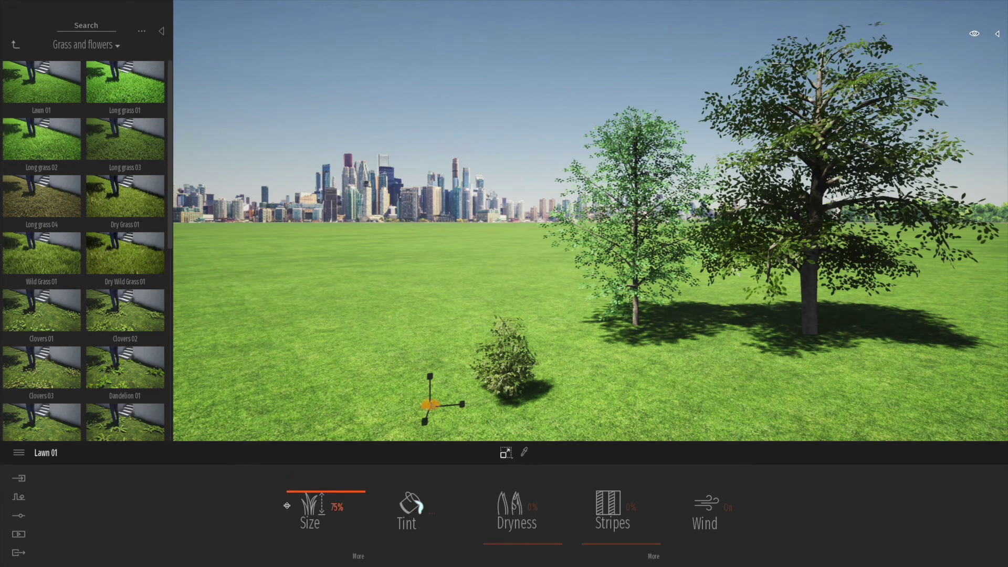
Try the Uniform growth type on the Lawn 01 patch and switch it back to Wild.
left_click(362, 557)
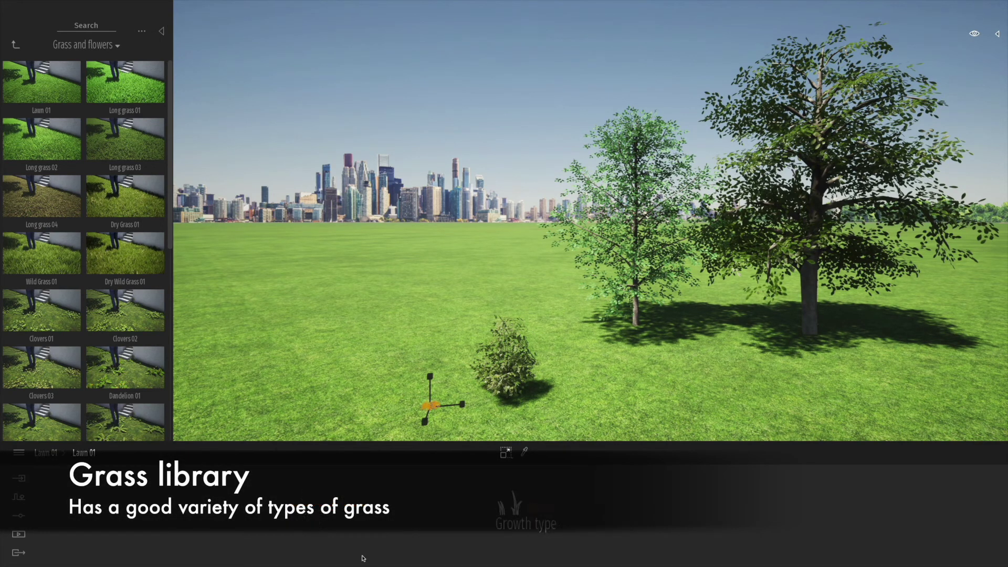
left_click(532, 505)
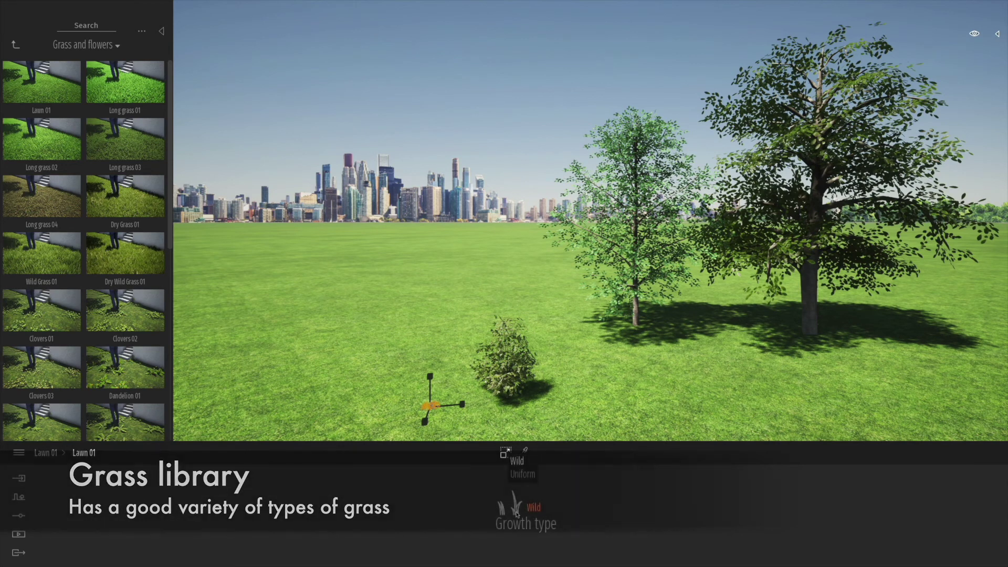
left_click(524, 474)
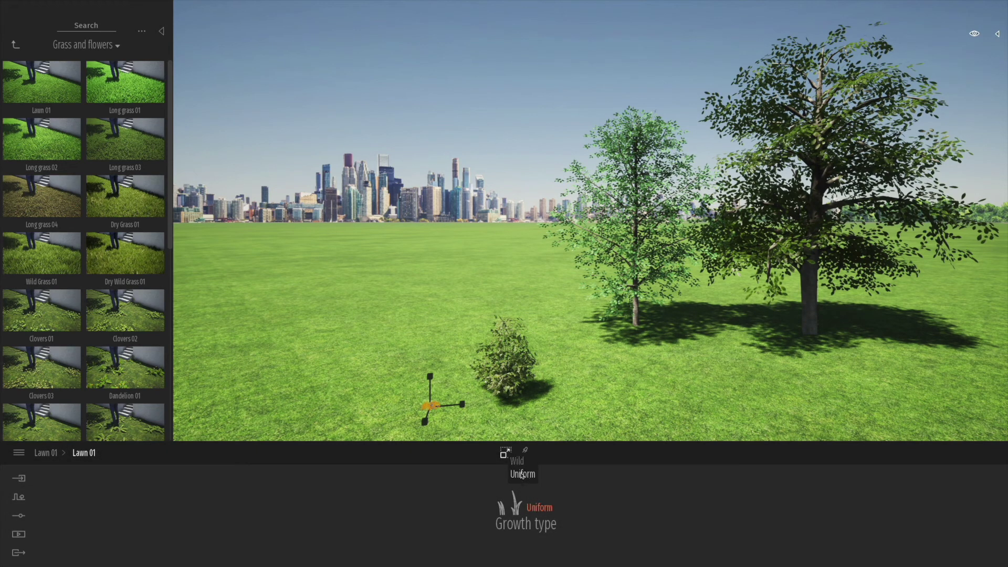
left_click(520, 464)
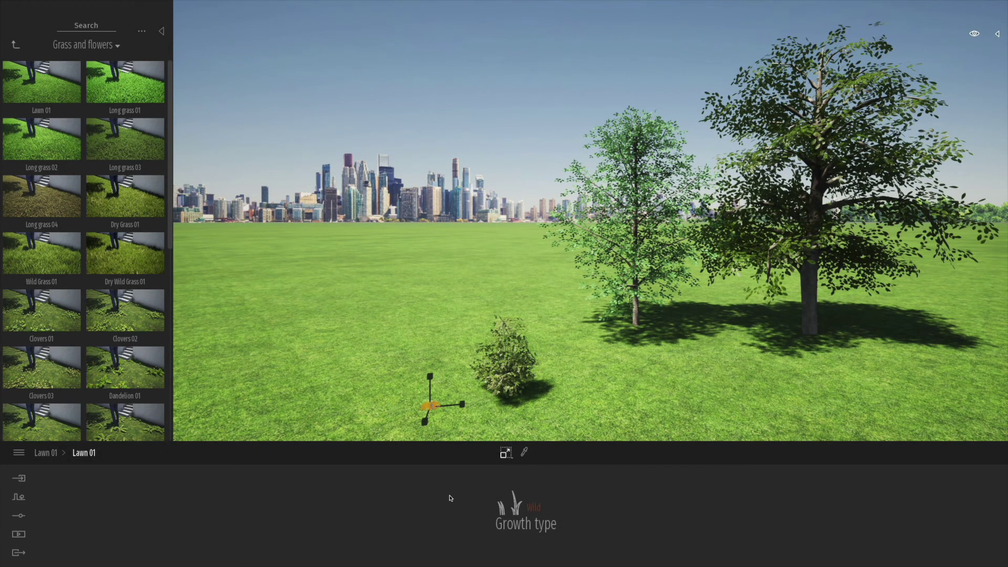
Inspect the Lawn 01 patch up close and set its growth type to Uniform.
scroll(426, 416, "up", 5)
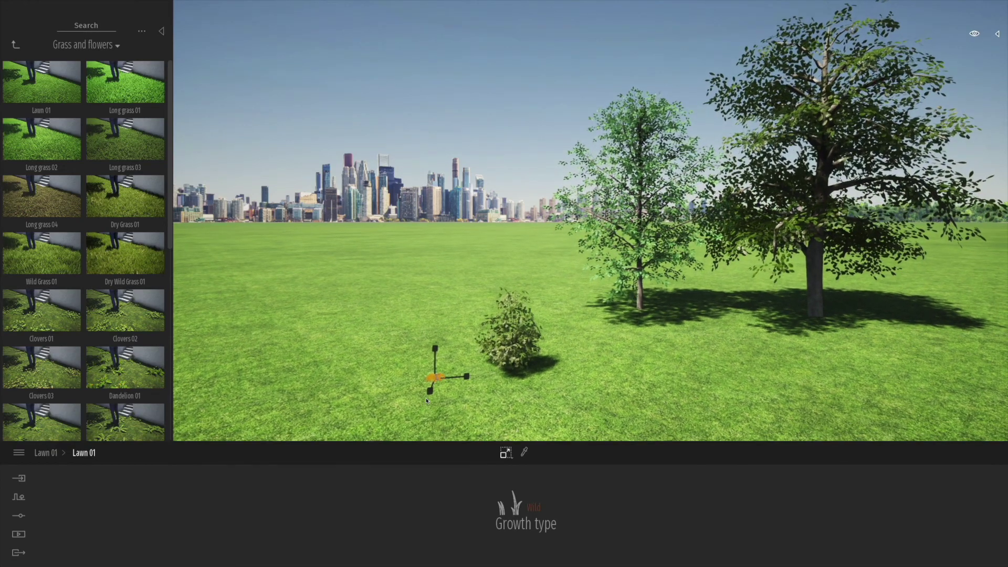
scroll(426, 400, "down", 5)
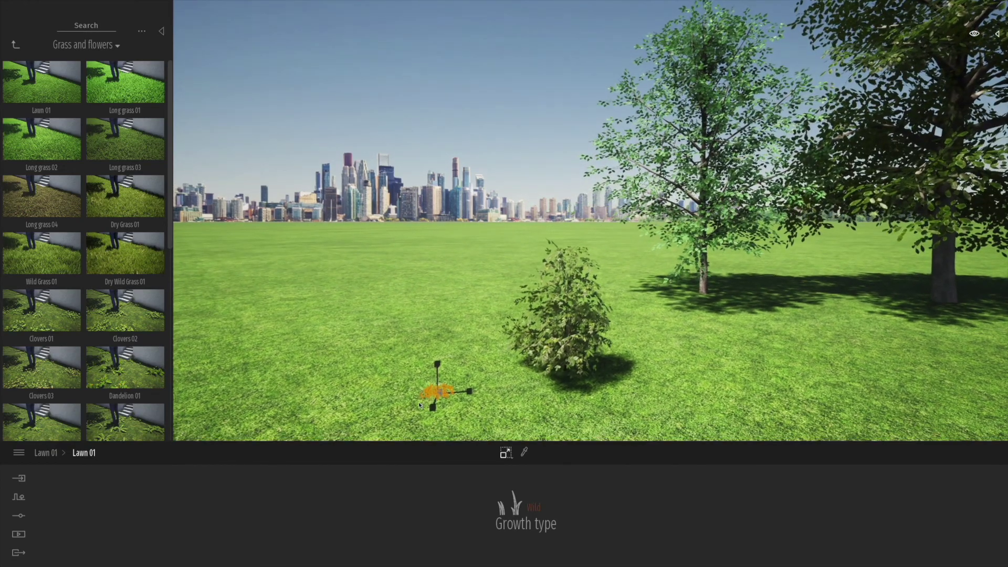
scroll(418, 404, "up", 8)
scroll(418, 401, "up", 6)
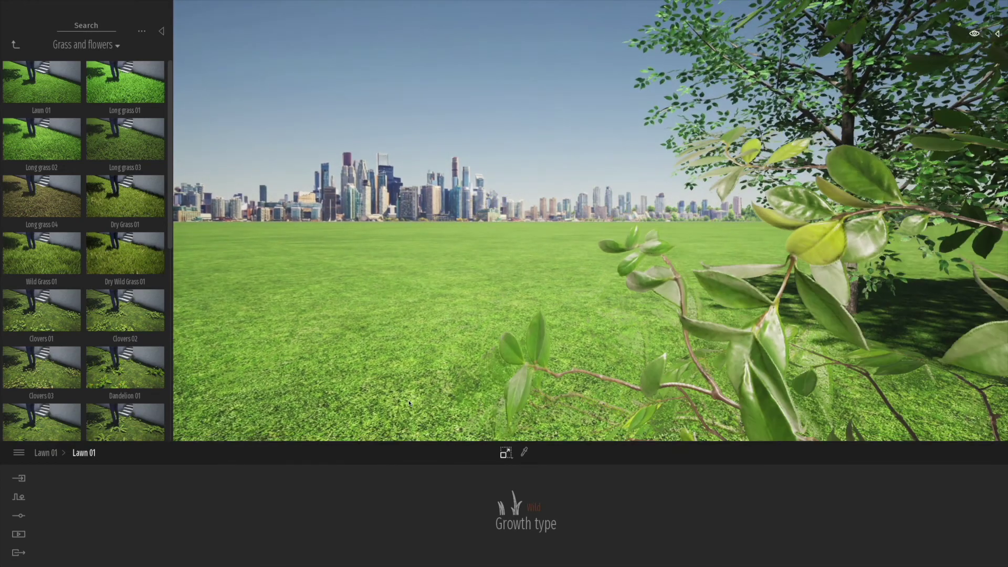
scroll(414, 401, "down", 8)
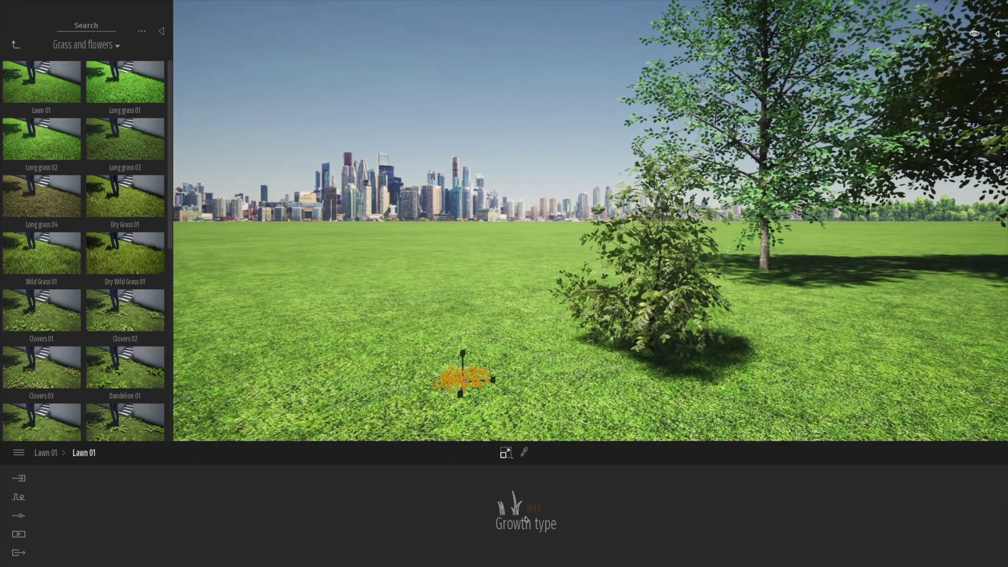
left_click(518, 518)
left_click(521, 475)
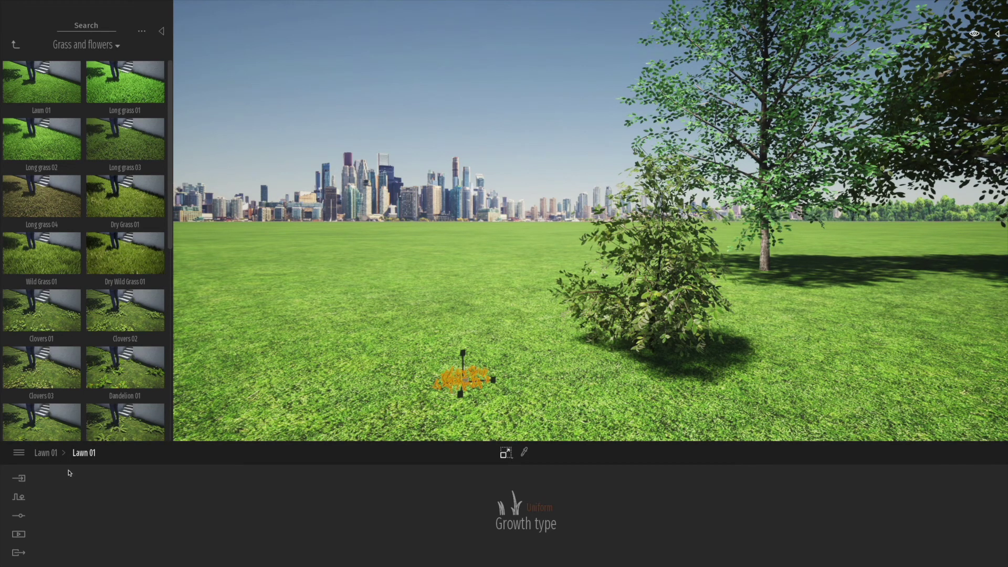
Return to the Lawn 01 patch's main settings, try a lower size and set it to 78%.
left_click(47, 453)
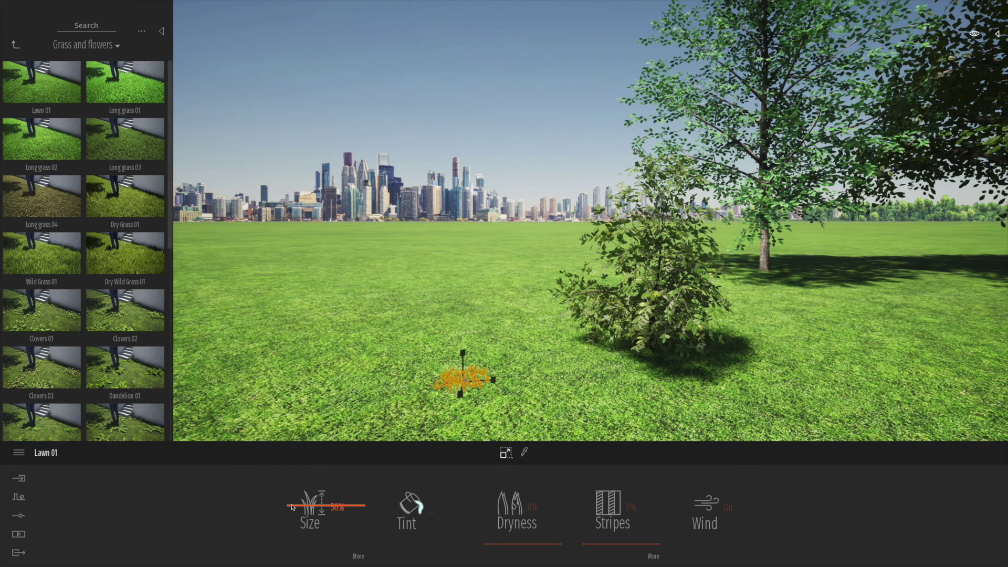
left_click_drag(292, 507, 296, 529)
left_click_drag(297, 532, 294, 489)
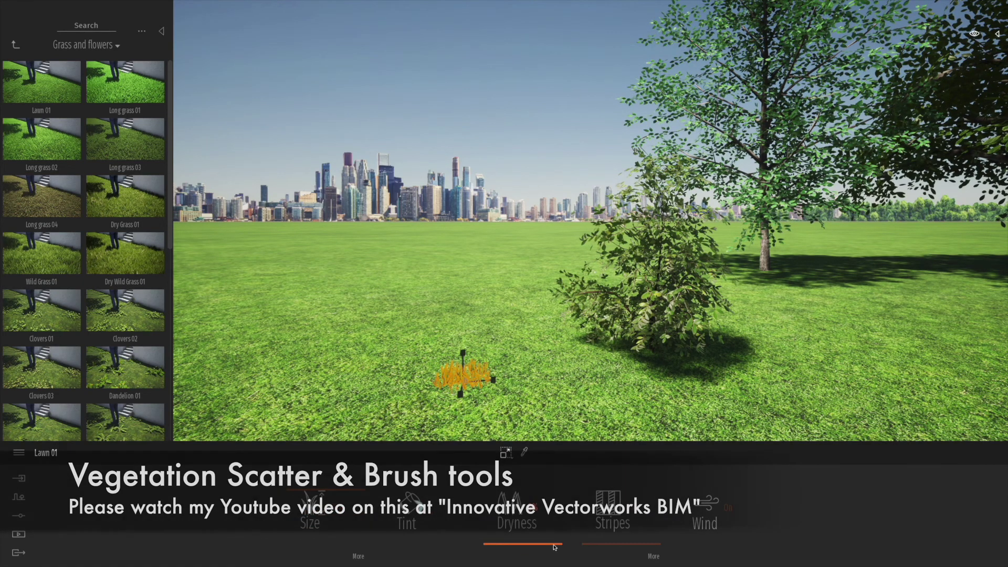
Try the lawn's dryness setting, then open its tint colour picker and cancel it.
mouse_move(554, 548)
left_mouse_down()
mouse_move(548, 487)
mouse_move(549, 551)
left_mouse_up()
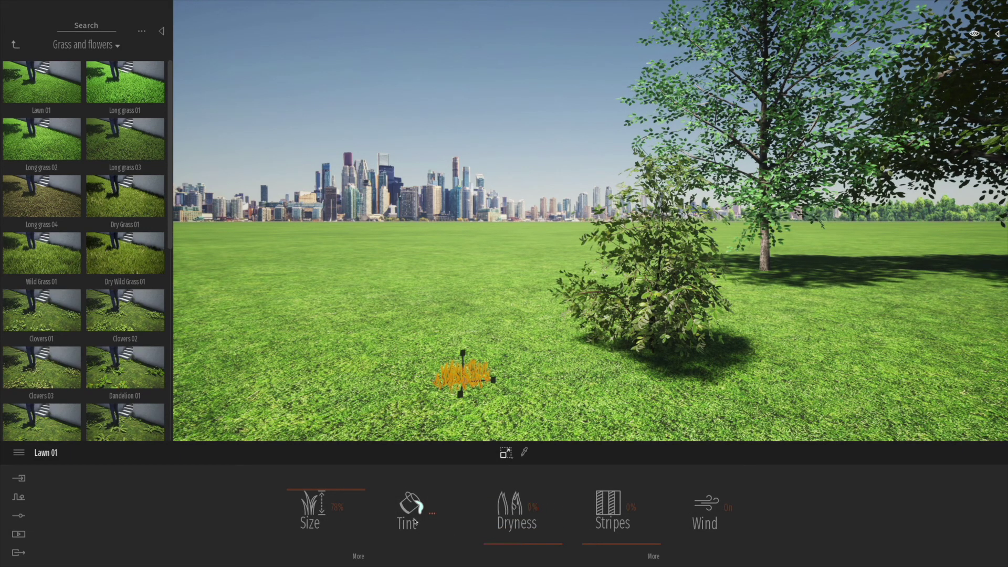
left_click(405, 514)
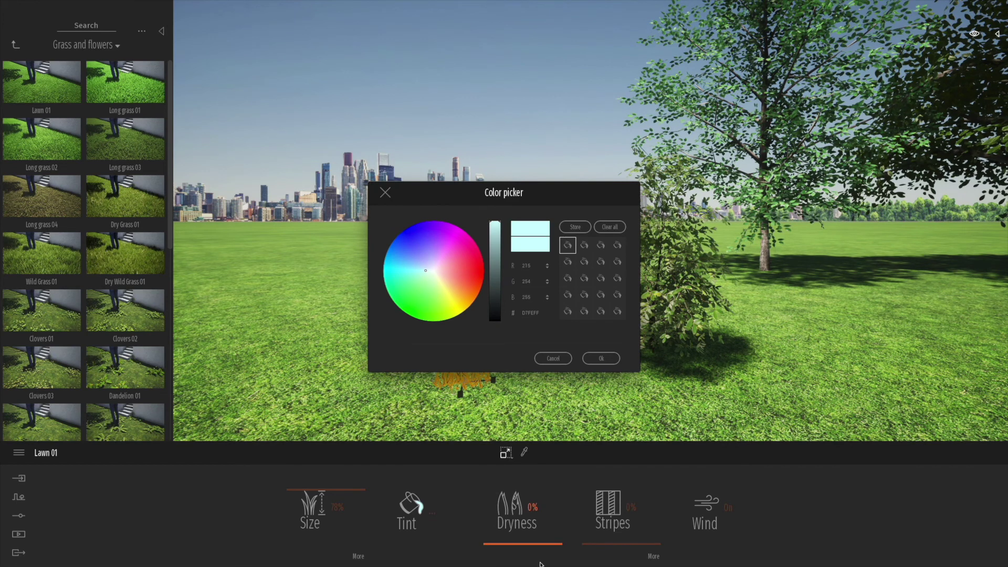
left_click(552, 358)
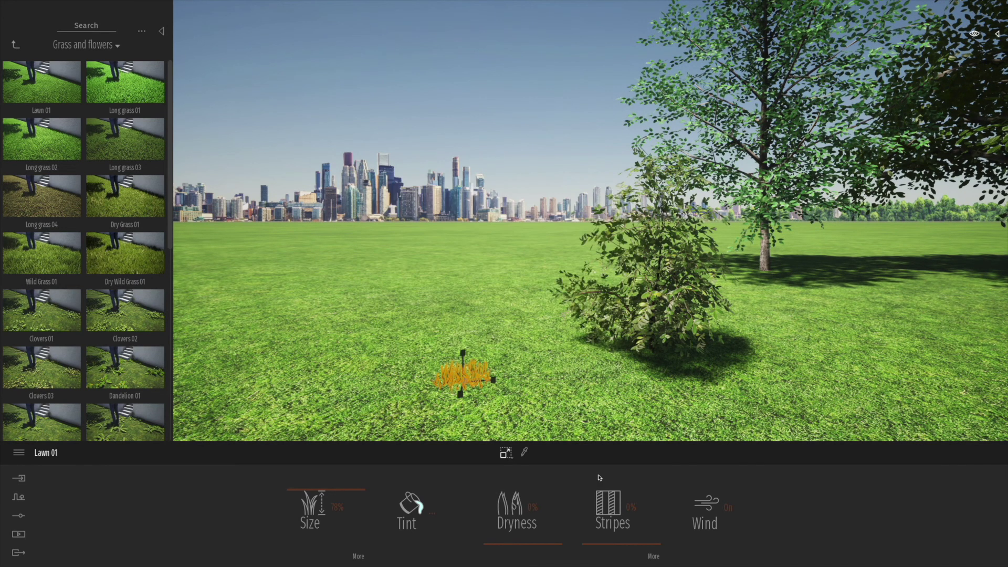
Set the lawn's stripes to 6%, adjust the stripe angle and return to the main lawn settings.
mouse_move(655, 546)
left_mouse_down()
mouse_move(653, 498)
mouse_move(650, 546)
left_mouse_up()
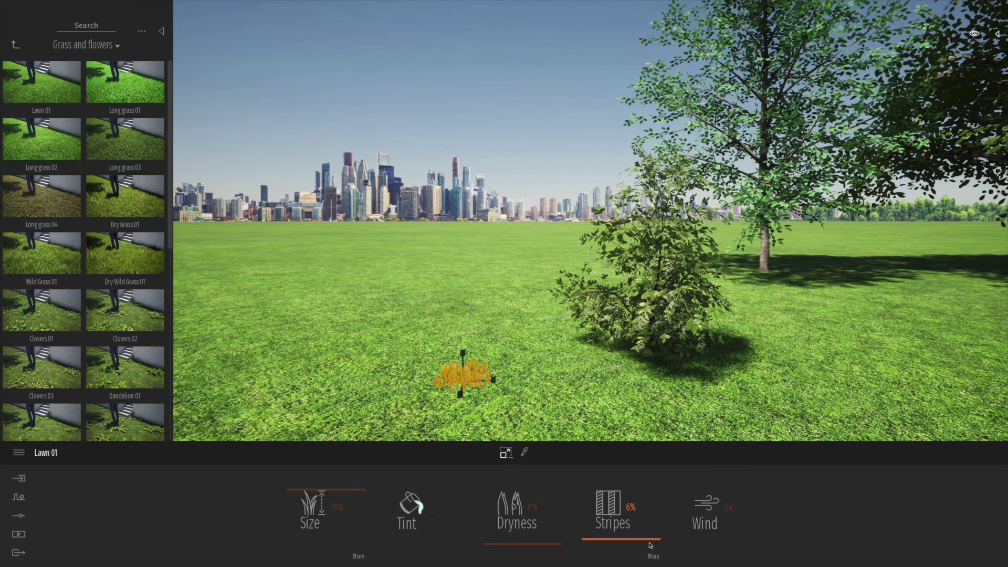
left_click(652, 557)
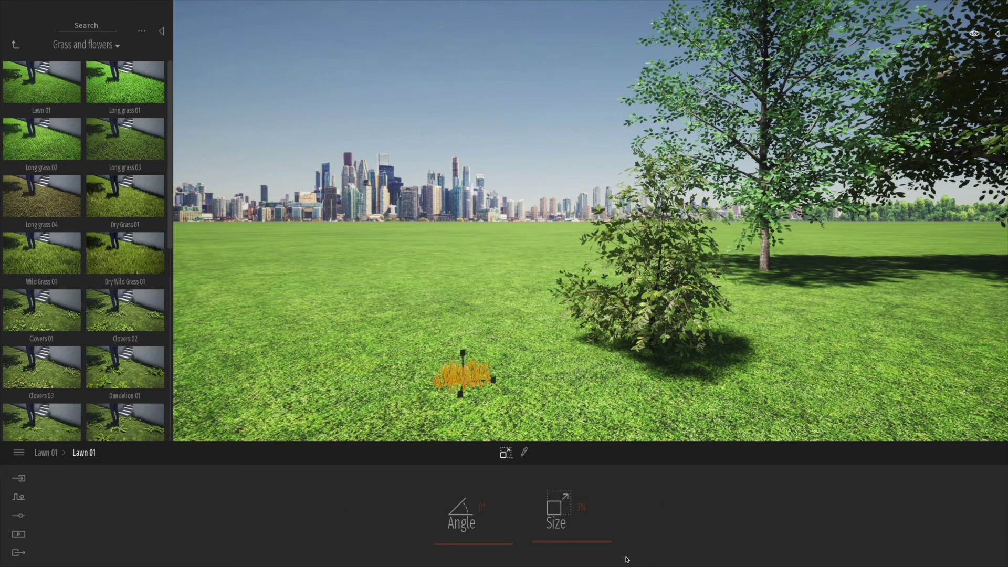
mouse_move(508, 546)
left_mouse_down()
mouse_move(508, 488)
mouse_move(507, 529)
left_mouse_up()
left_click(54, 455)
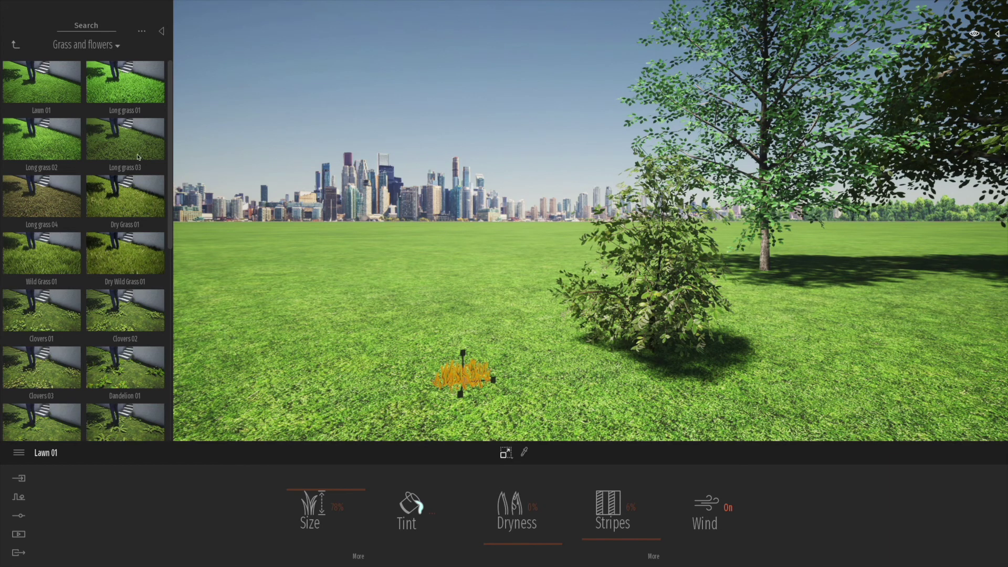
Place three overlapping rocks from the Rocks library on the grass beside the bush, with the smallest at the front.
left_click(14, 45)
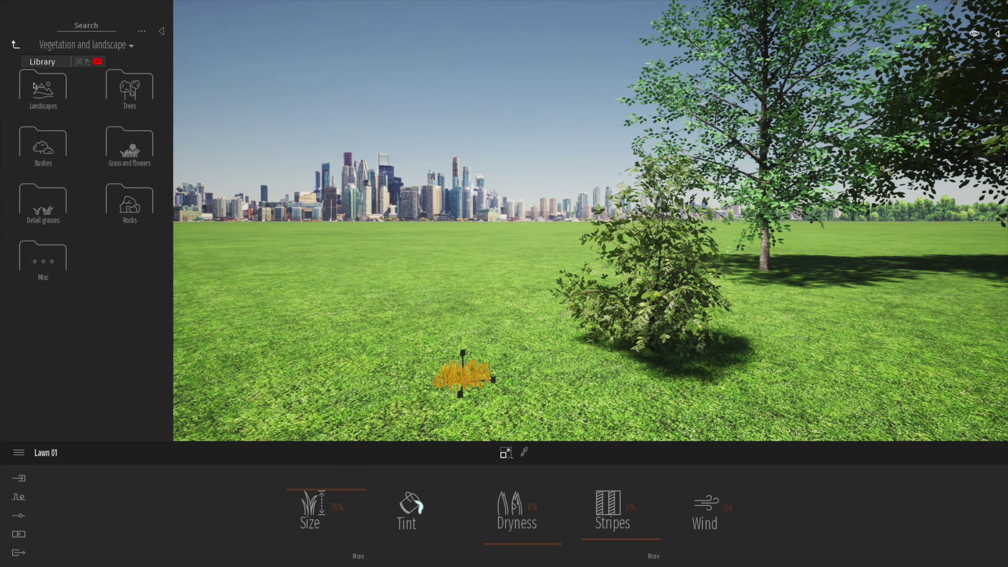
left_click(129, 202)
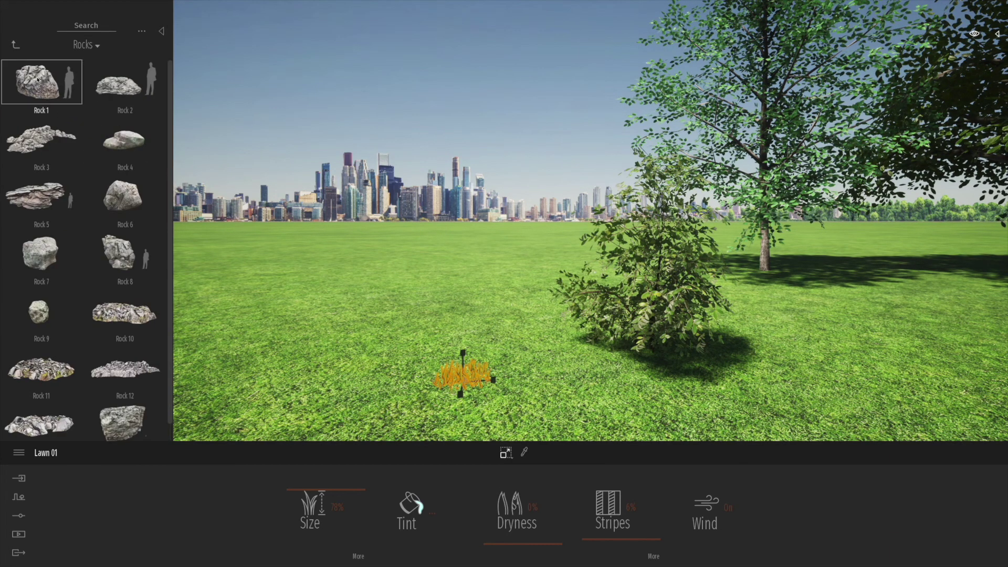
left_click_drag(331, 255, 396, 293)
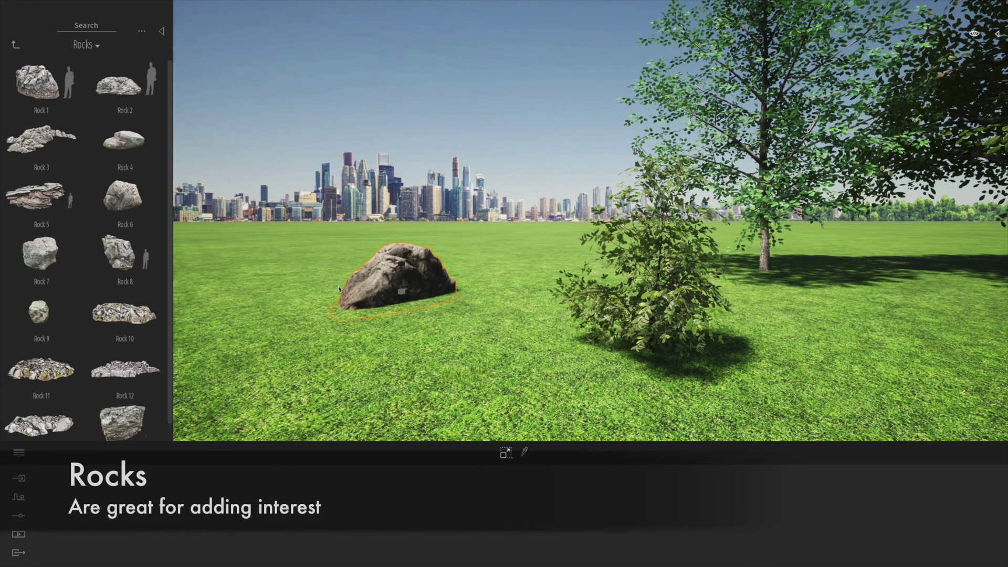
left_click_drag(234, 133, 484, 286)
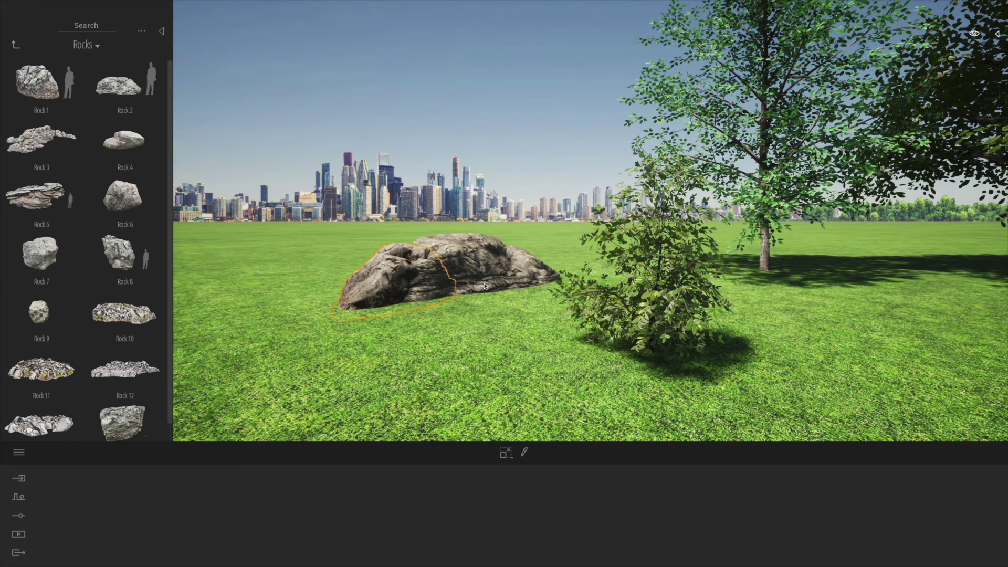
left_click_drag(448, 321, 448, 317)
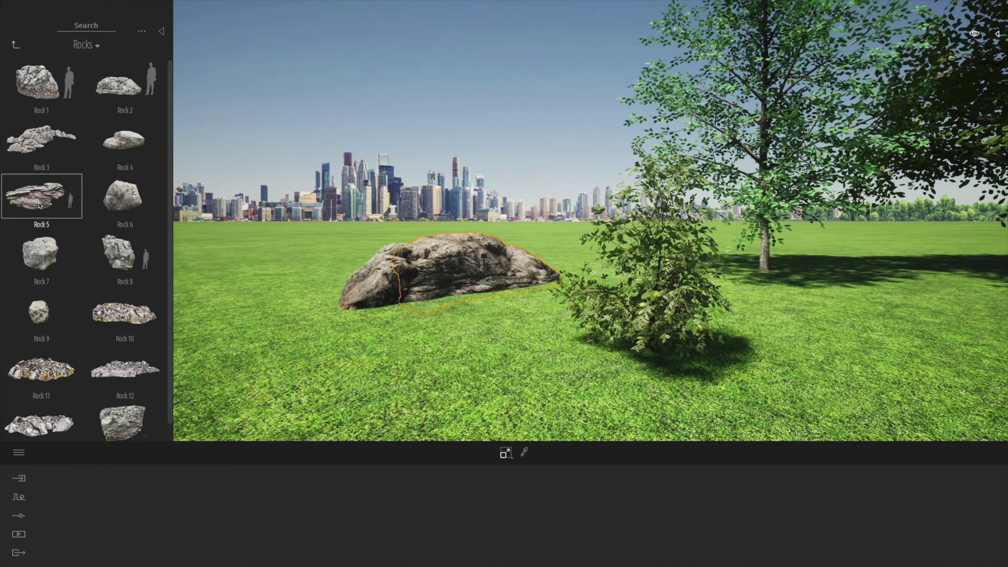
left_click_drag(44, 248, 381, 310)
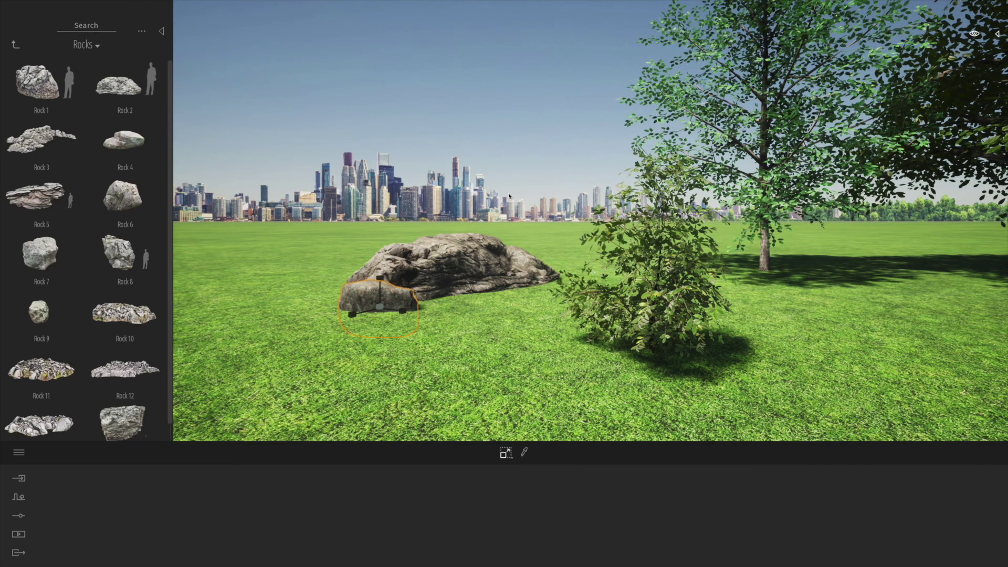
Copy the long rock in the group to the open grass behind it.
scroll(508, 194, "down", 5)
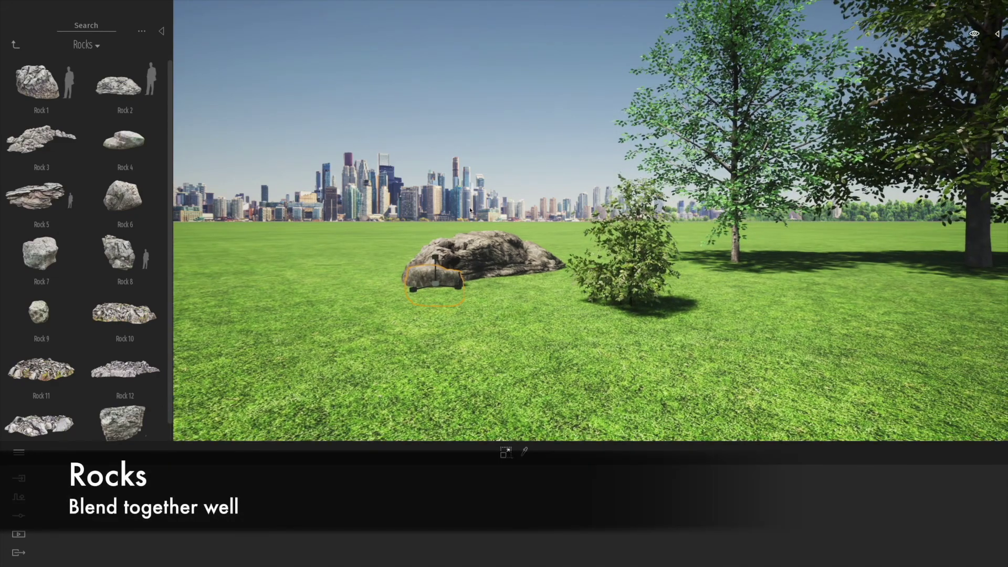
scroll(469, 206, "up", 5)
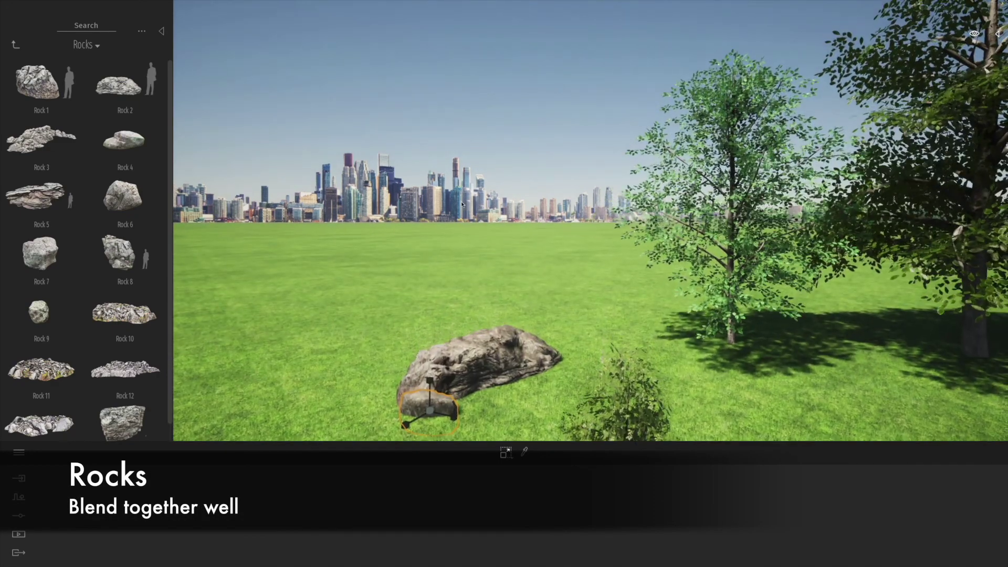
left_click(474, 358)
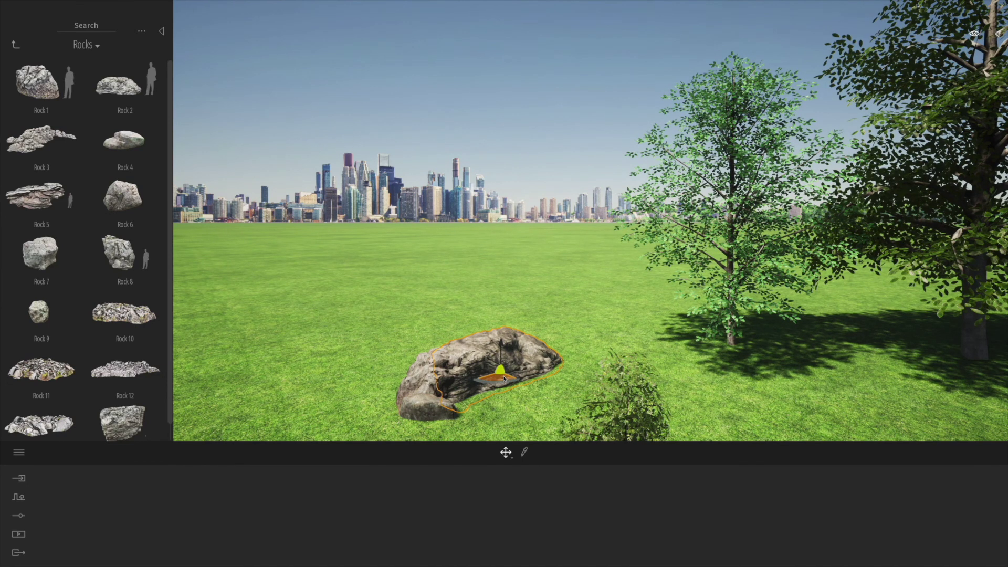
left_click_drag(425, 369, 345, 348, "alt")
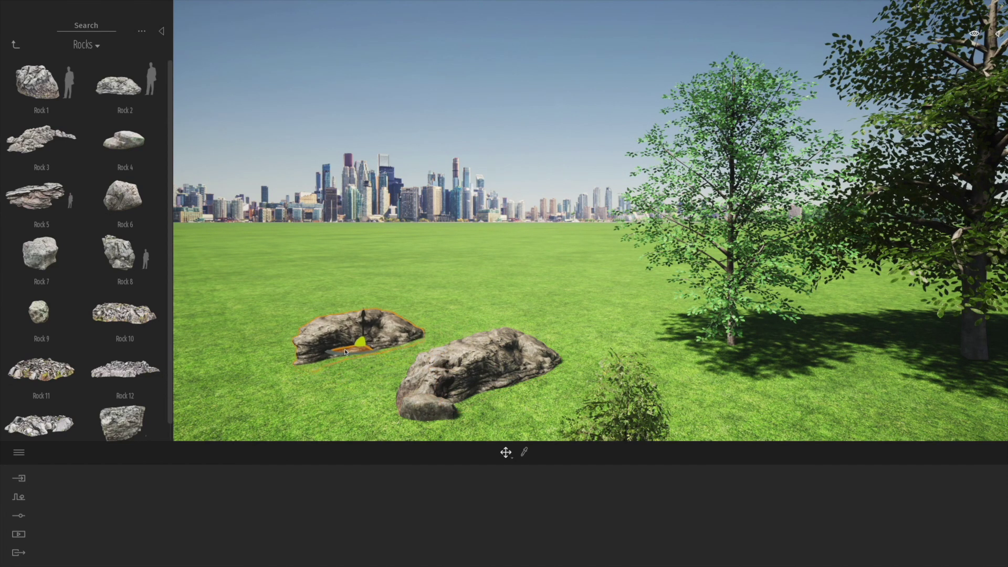
left_click(531, 332)
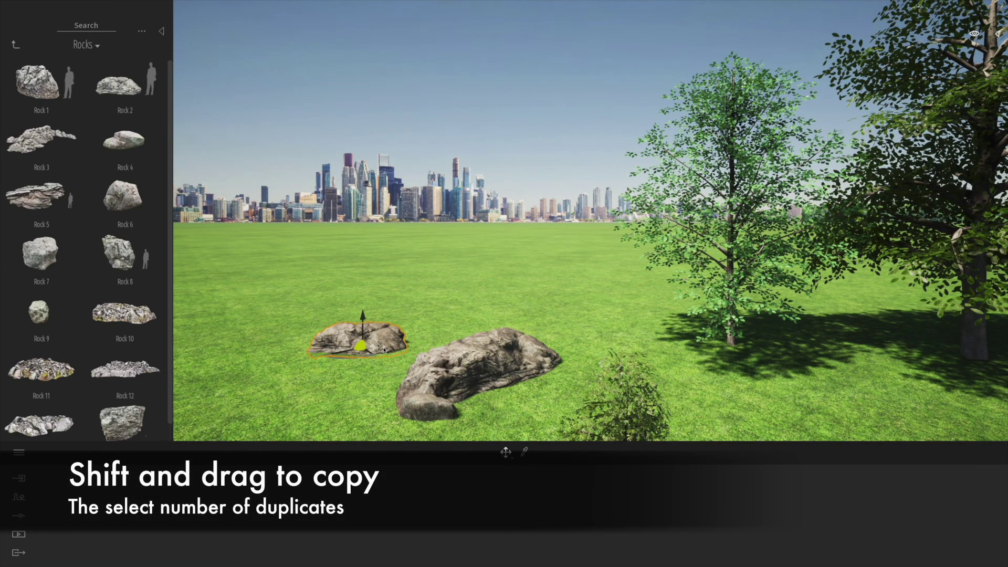
Rotate the copied rock on the grass to a different orientation.
mouse_move(360, 357)
left_mouse_down()
mouse_move(400, 353)
mouse_move(268, 340)
mouse_move(381, 356)
mouse_move(373, 358)
left_mouse_up()
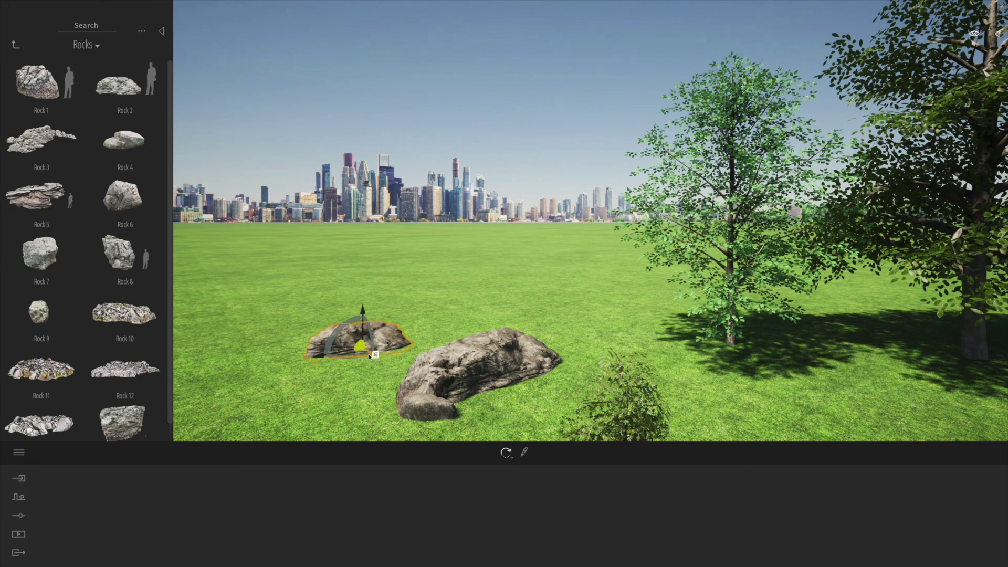
left_click_drag(370, 356, 356, 356)
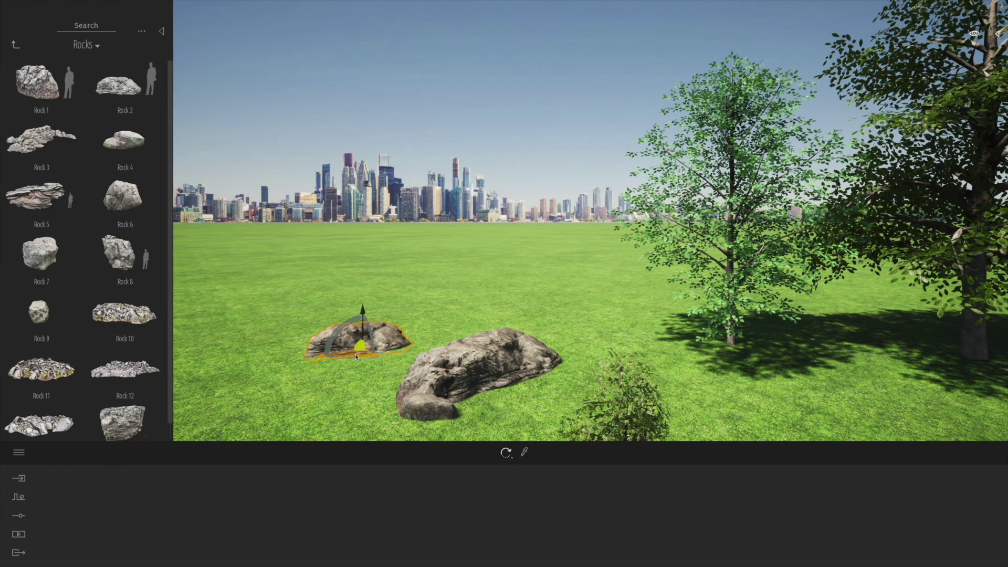
left_click(298, 357)
left_click(370, 317)
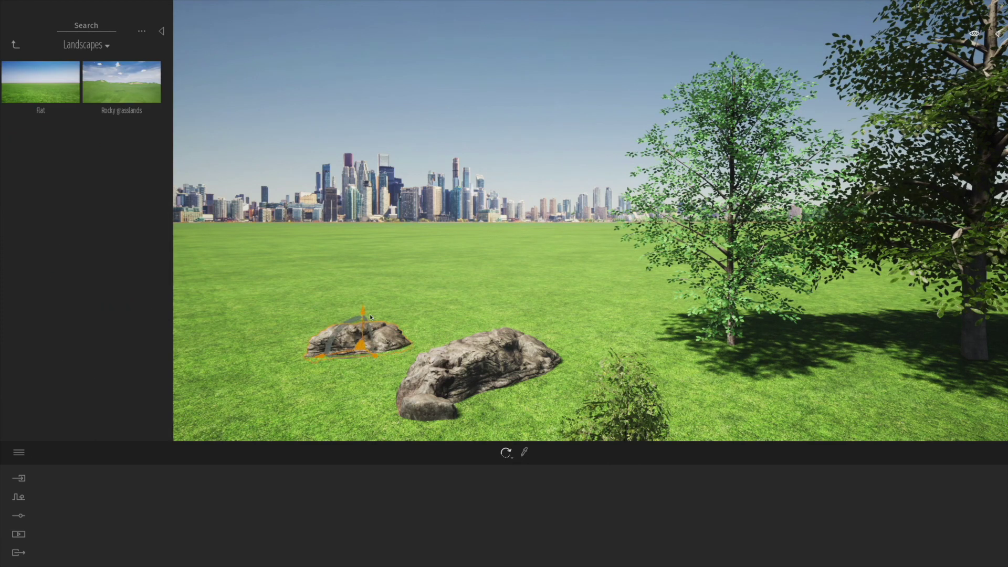
Scale up the copied rock uniformly and narrow it along its length.
left_click(365, 350)
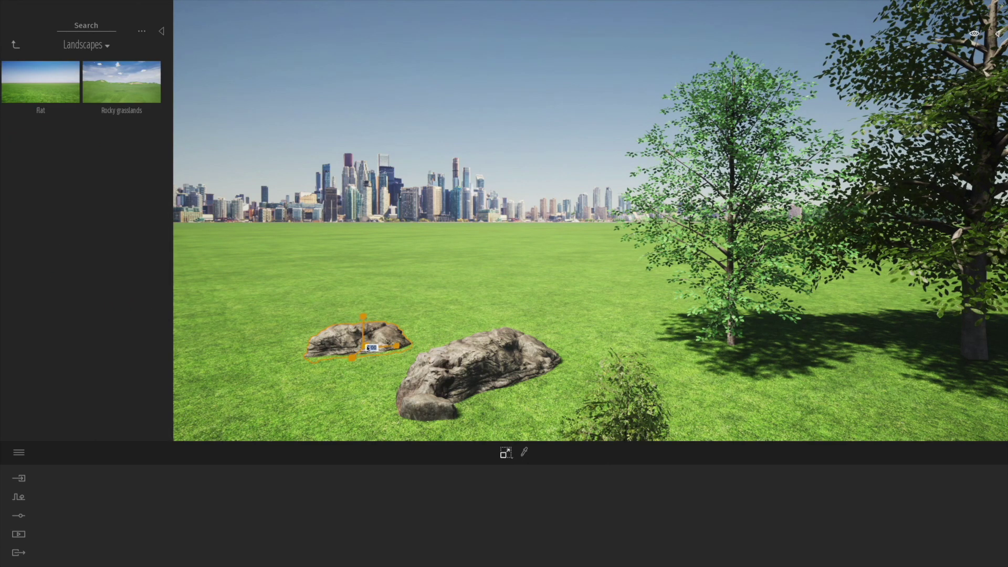
left_click_drag(368, 348, 415, 307)
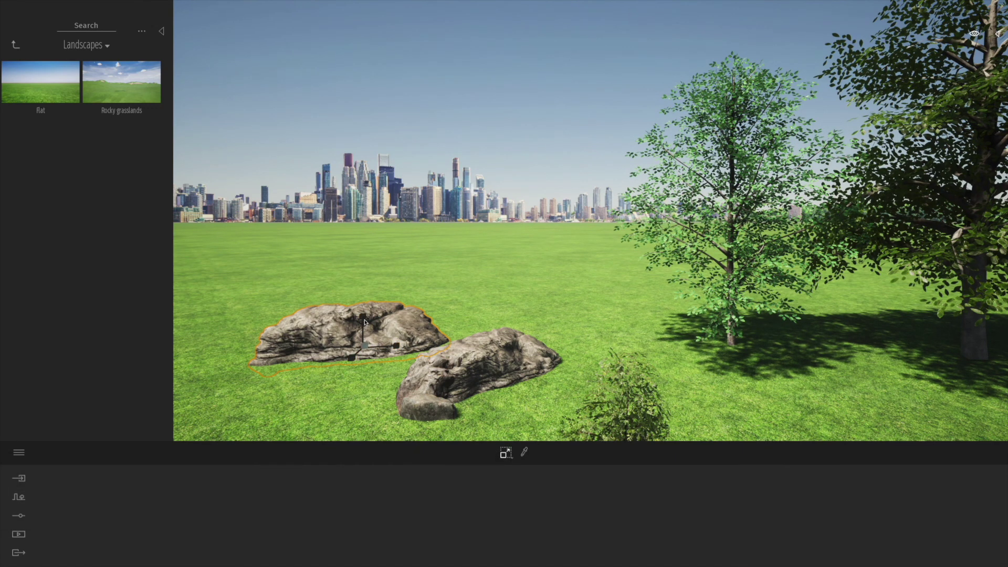
left_click_drag(366, 298, 356, 347)
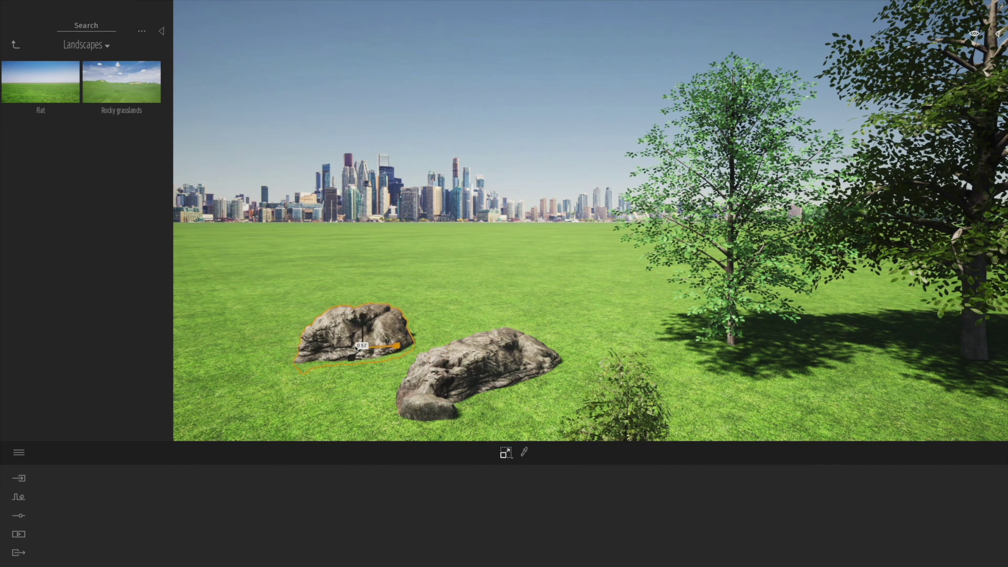